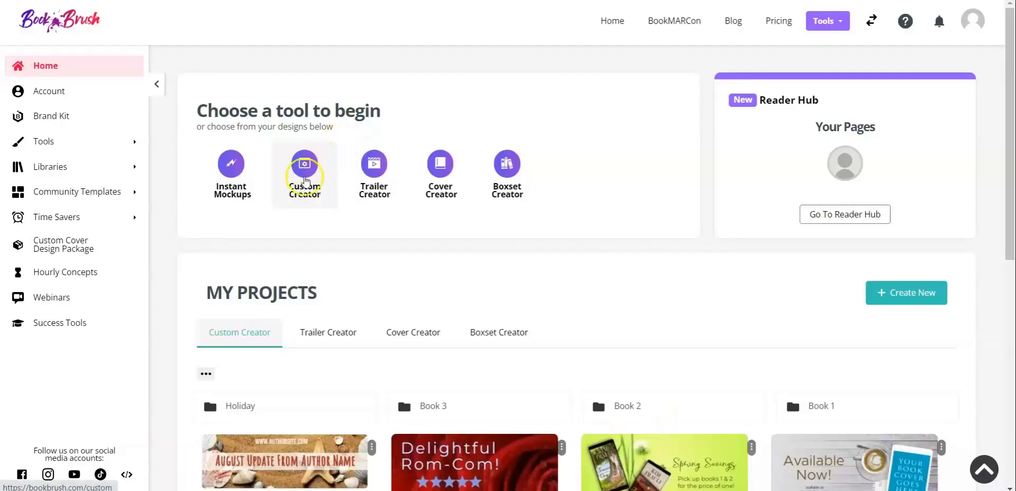
# Launch the Custom Creator tool from the Book Brush home page
pyautogui.click(306, 166)
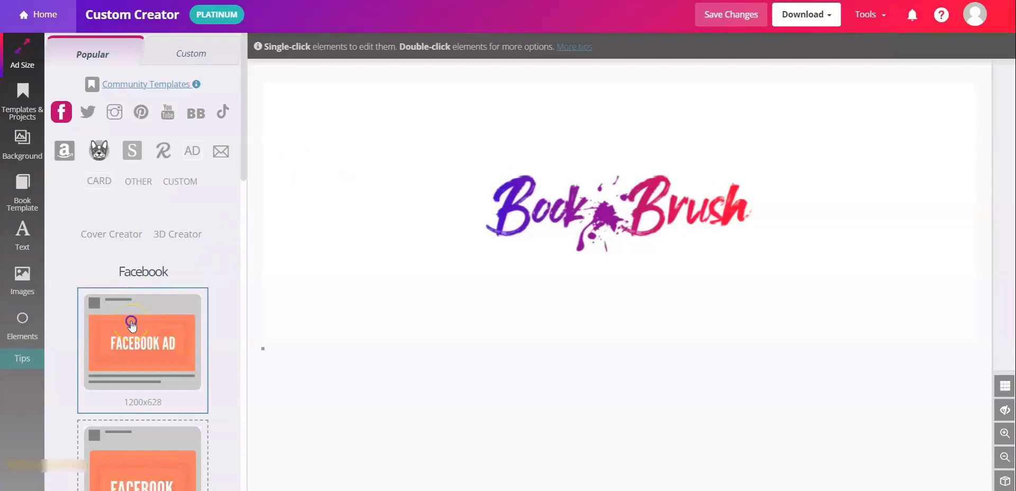
# Start a blank 1200x628 Facebook Ad canvas and filter Community Stamps to Text stamps
pyautogui.click(131, 325)
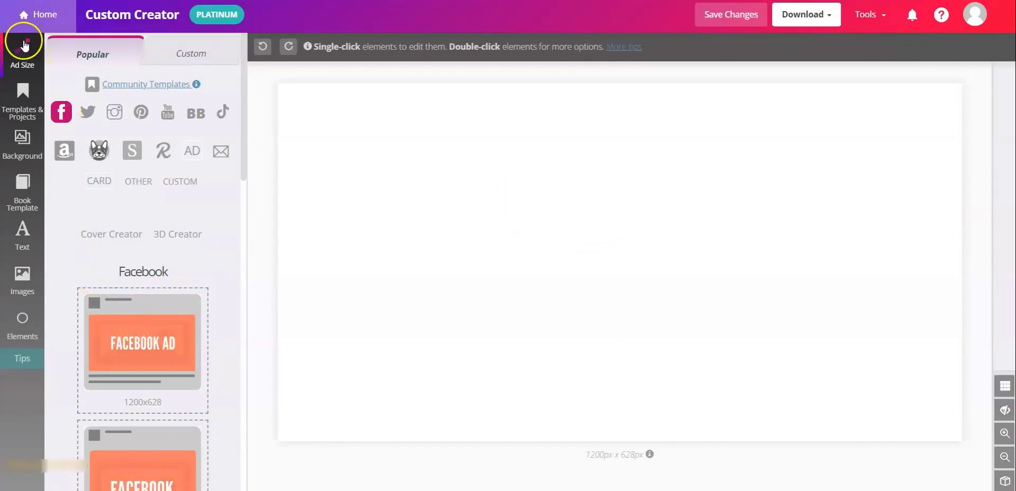
pyautogui.click(19, 284)
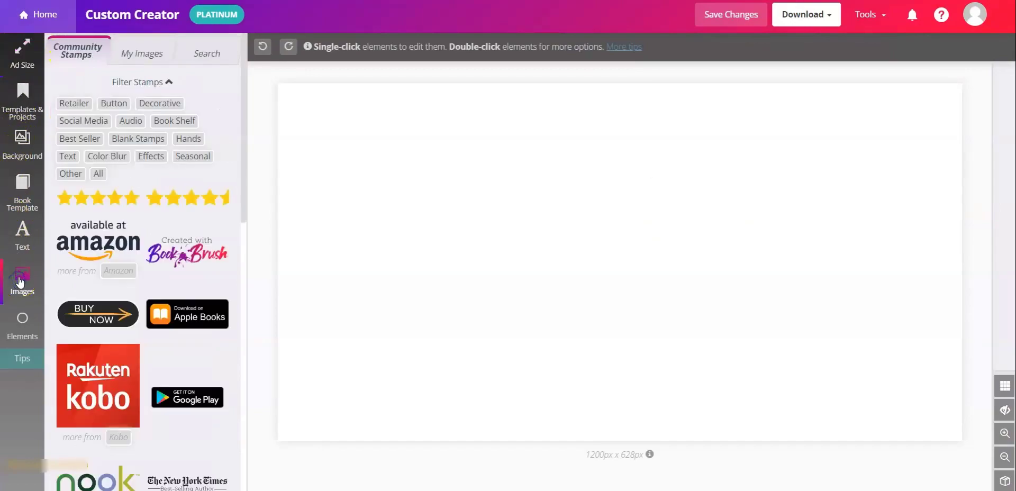
pyautogui.click(67, 157)
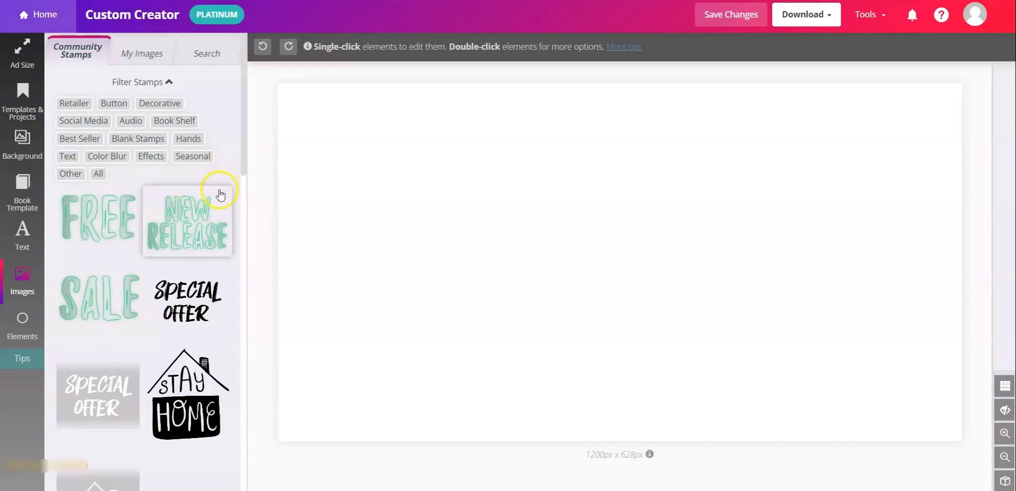
pyautogui.scroll(-2, 221, 201)
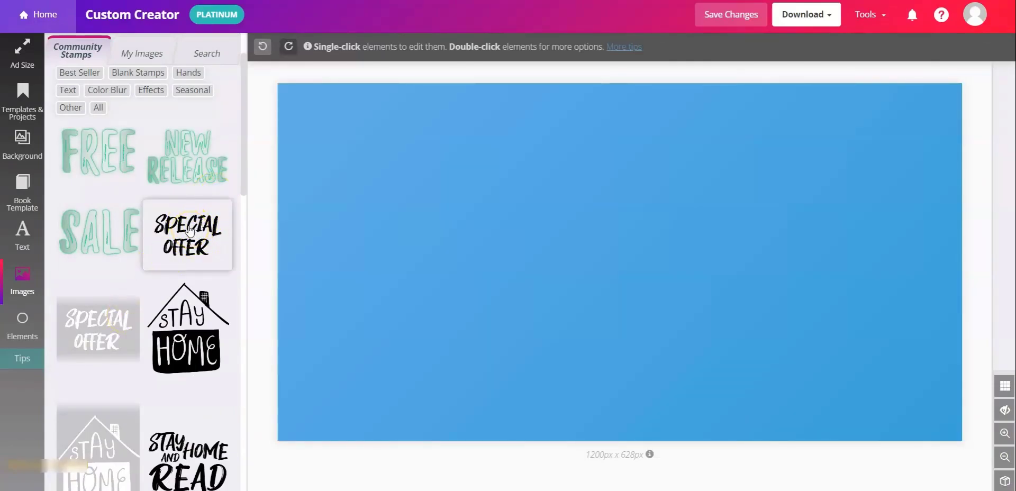
# Add the black SPECIAL OFFER stamp, enlarge it greatly and shift it down and right
pyautogui.click(189, 228)
pyautogui.click(372, 149)
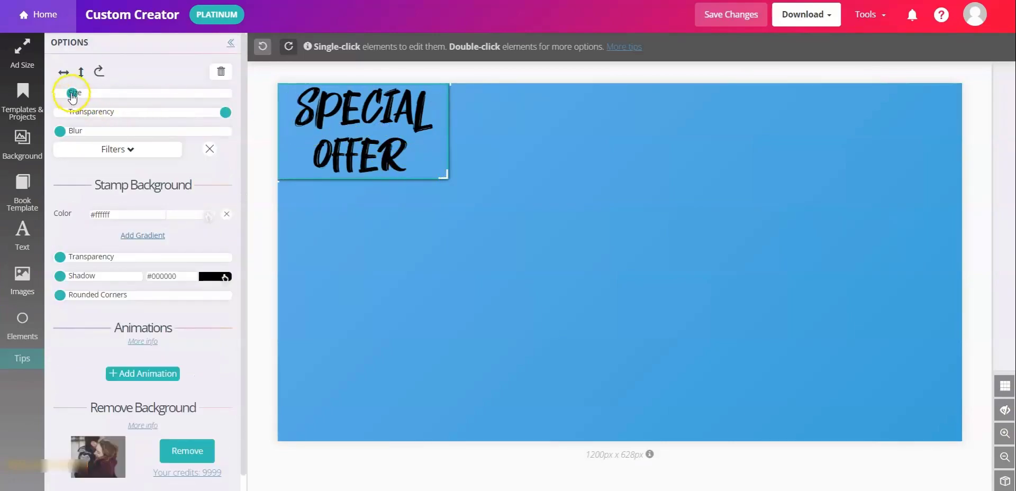
pyautogui.moveTo(73, 96); pyautogui.dragTo(92, 97)
pyautogui.moveTo(701, 318); pyautogui.dragTo(748, 347)
pyautogui.moveTo(488, 222); pyautogui.dragTo(489, 260)
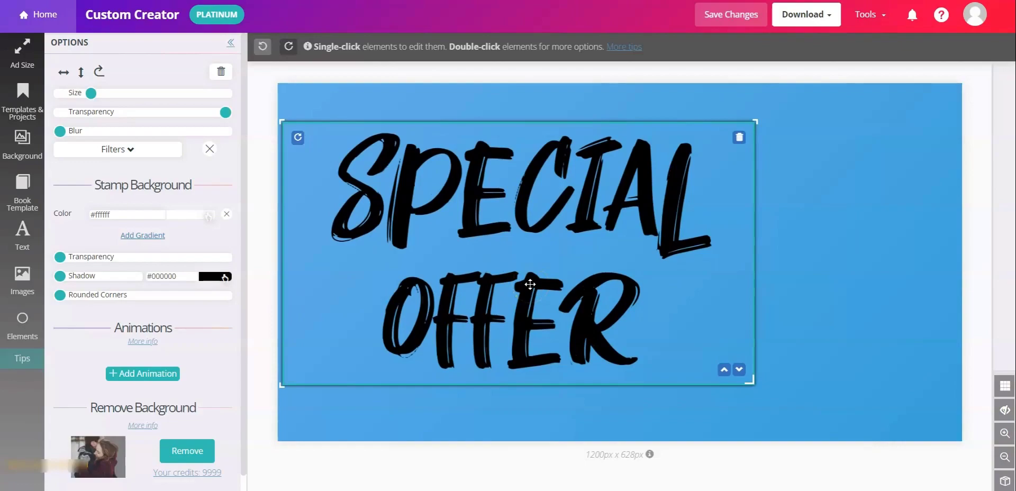
pyautogui.click(22, 277)
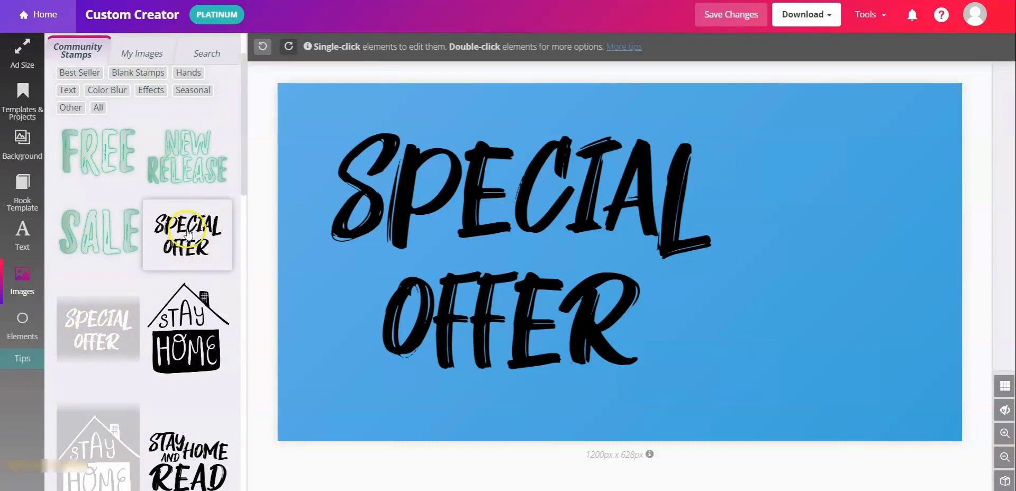
# Add the white SPECIAL OFFER stamp and offset it slightly over the black one
pyautogui.click(92, 332)
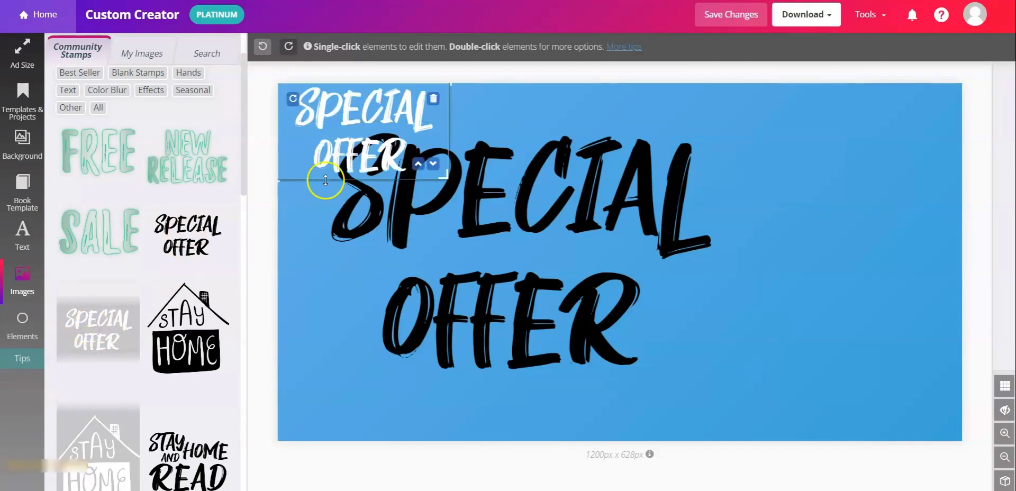
pyautogui.click(444, 162)
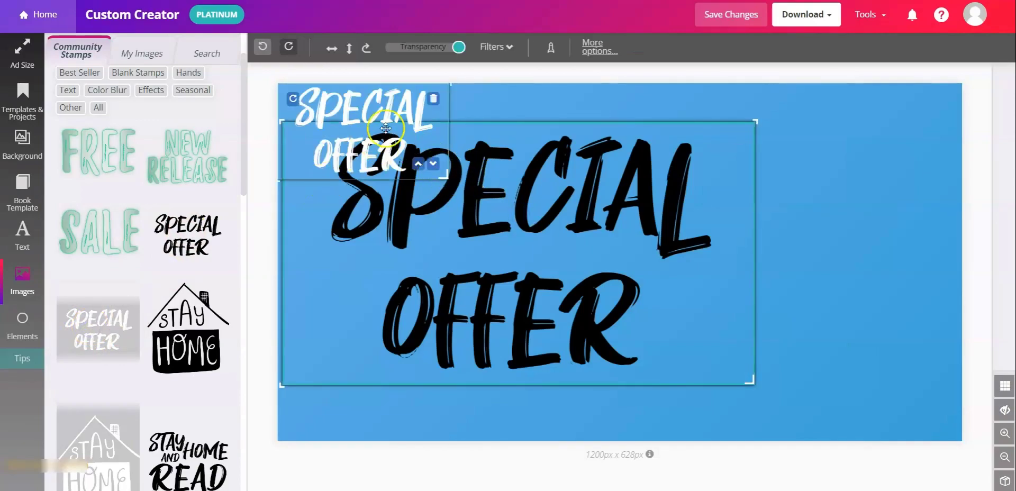
pyautogui.moveTo(444, 163); pyautogui.dragTo(715, 388)
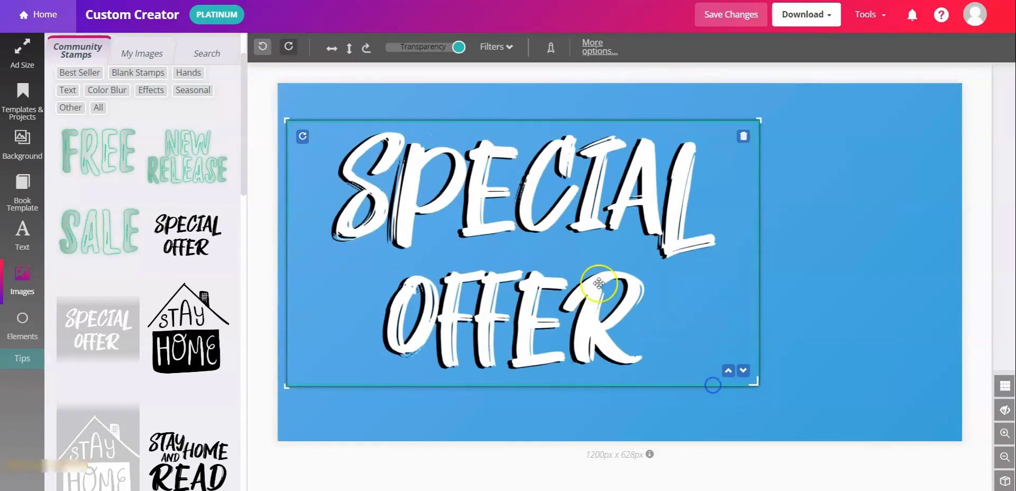
pyautogui.moveTo(540, 230)
pyautogui.mouseDown()
pyautogui.moveTo(551, 226)
pyautogui.moveTo(540, 228)
pyautogui.mouseUp()
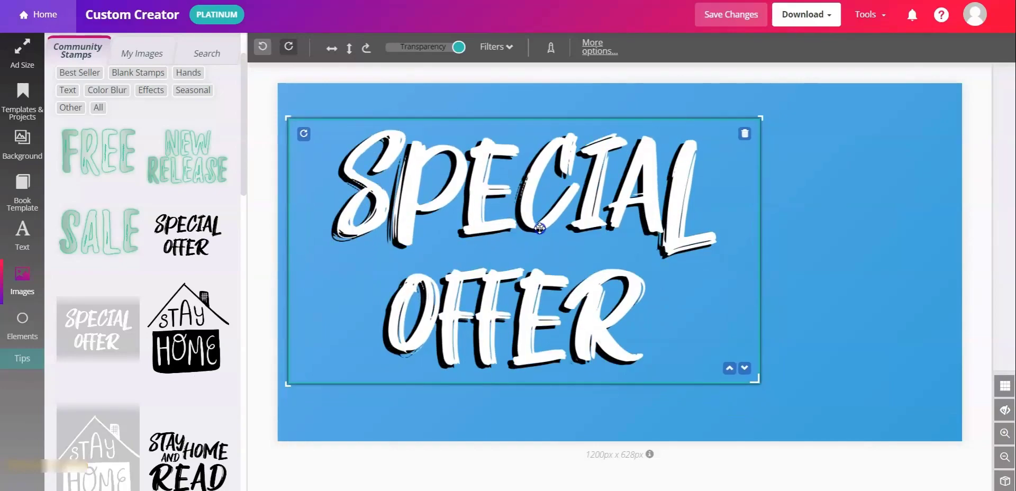
# Use the layer arrows to restack the white stamp behind, then in front of, the black one
pyautogui.click(745, 369)
pyautogui.click(728, 372)
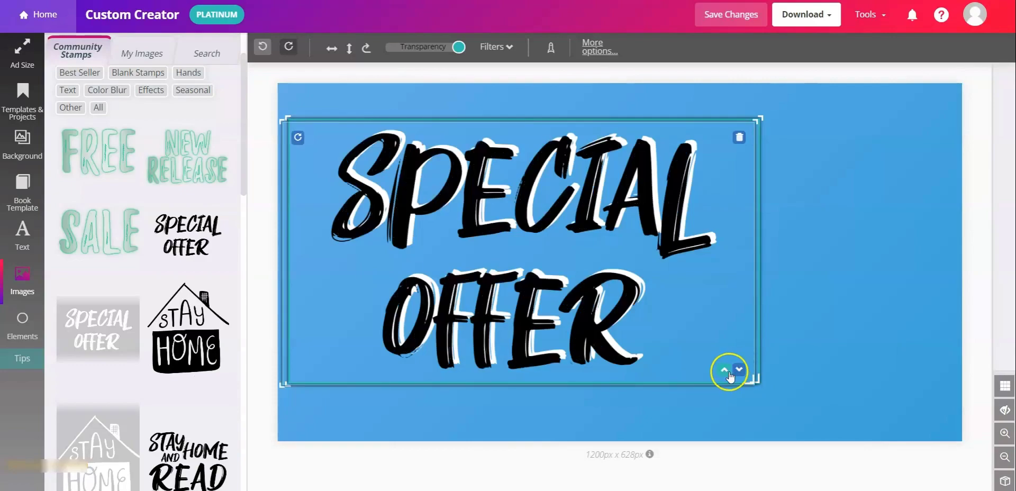
pyautogui.click(741, 371)
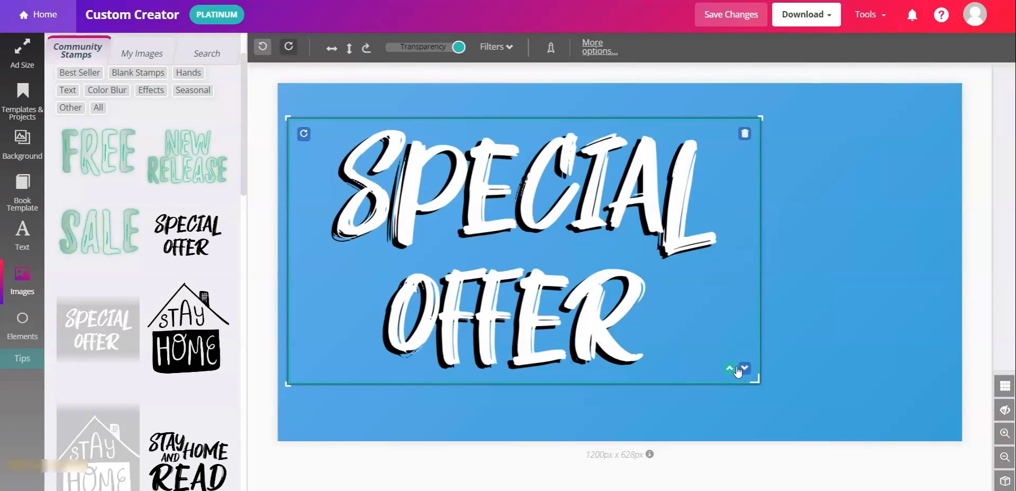
pyautogui.click(738, 370)
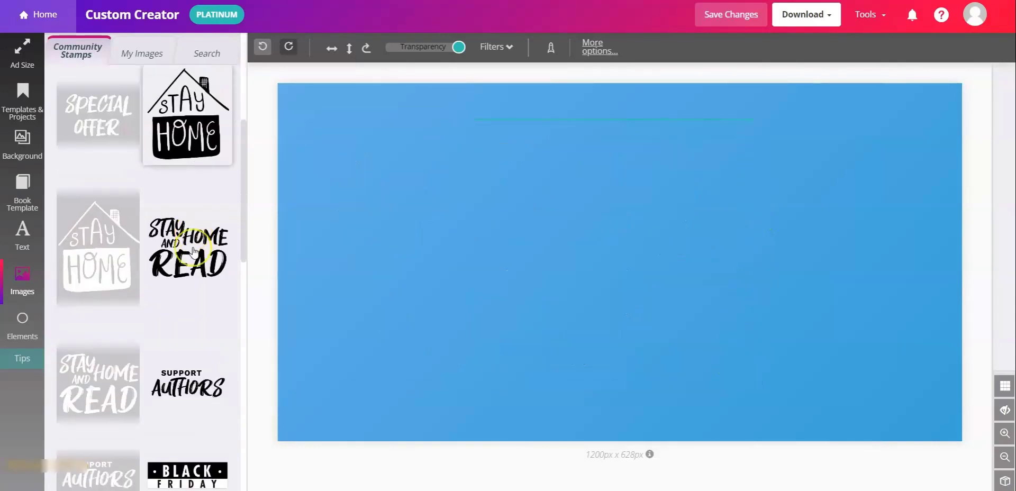
# Scroll and load more Community Stamps until the Black Friday Sale designs appear
pyautogui.scroll(-3, 194, 253)
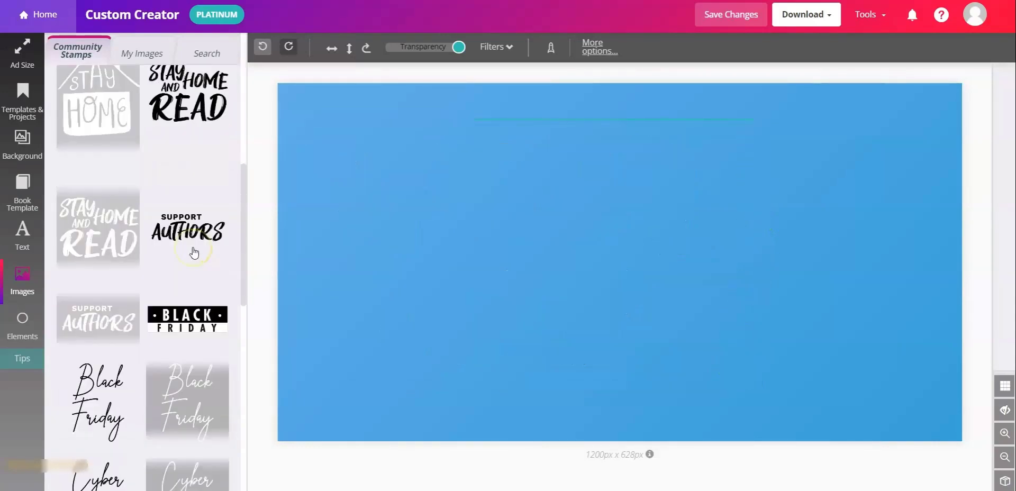
pyautogui.scroll(-4, 195, 253)
pyautogui.scroll(-1, 169, 217)
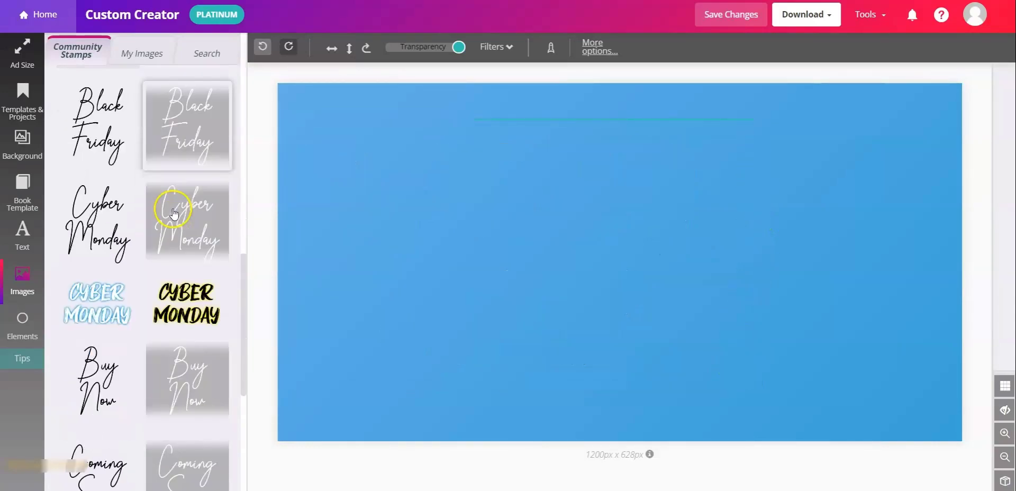
pyautogui.scroll(-1, 174, 214)
pyautogui.scroll(-3, 200, 216)
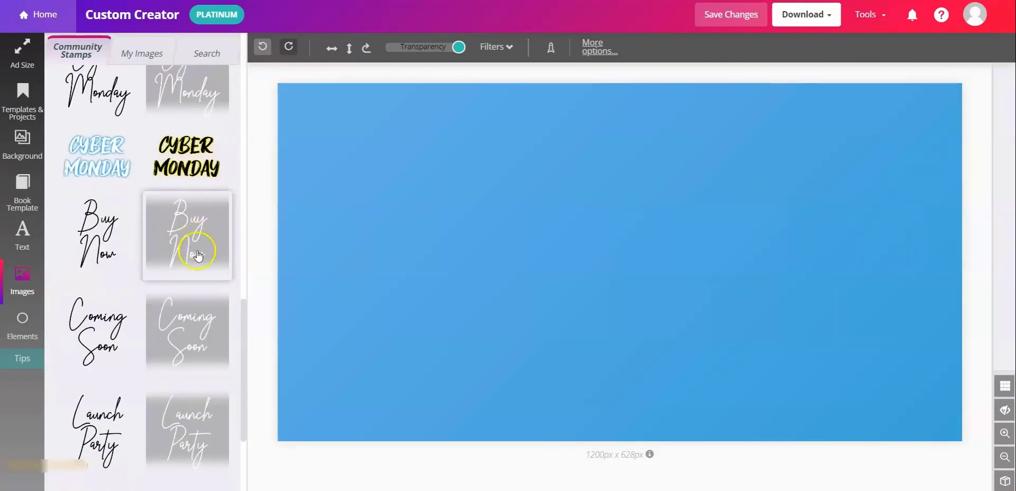
pyautogui.scroll(-1, 198, 274)
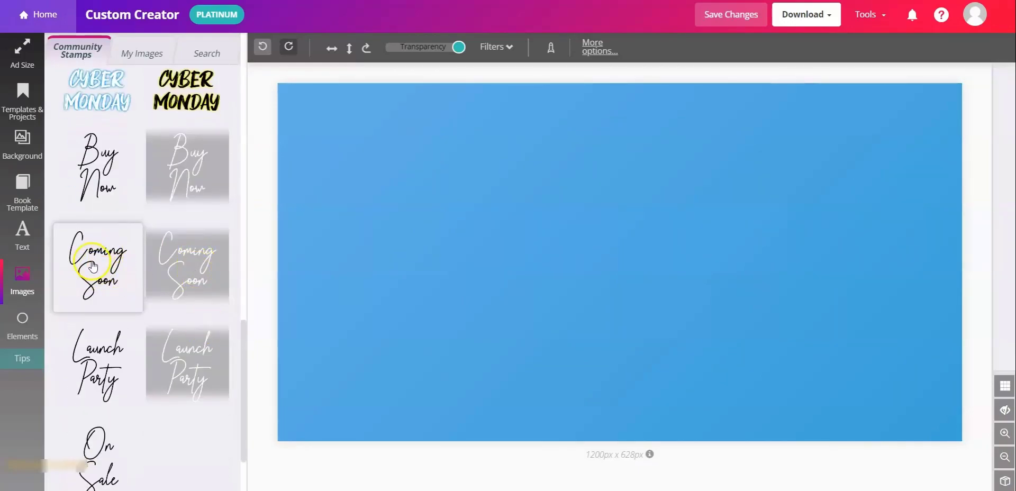
pyautogui.scroll(-2, 177, 277)
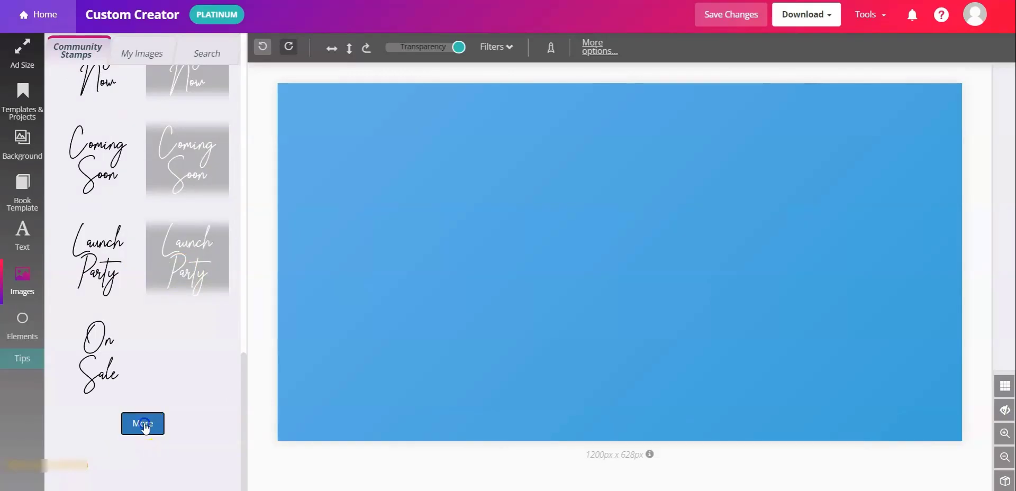
pyautogui.click(144, 427)
pyautogui.scroll(-15, 199, 318)
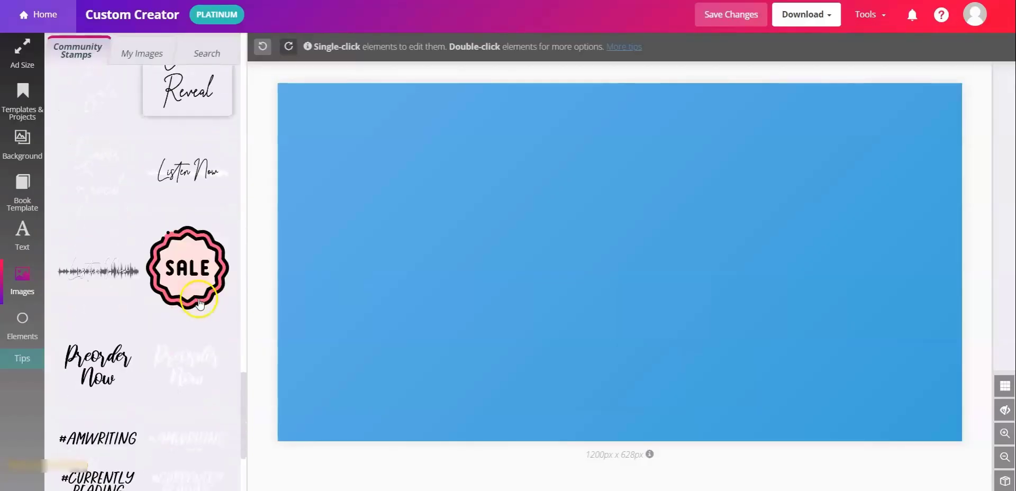
pyautogui.scroll(-3, 199, 304)
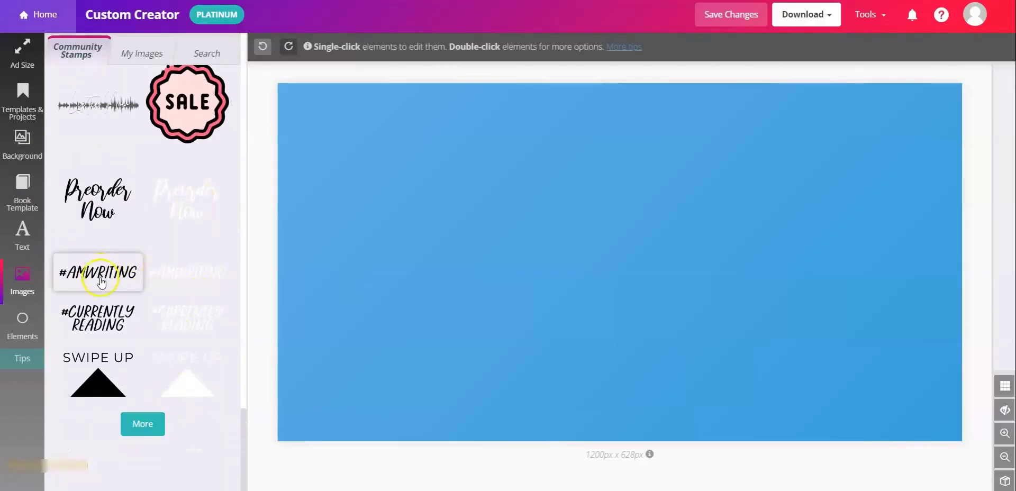
pyautogui.click(141, 424)
pyautogui.scroll(-6, 201, 315)
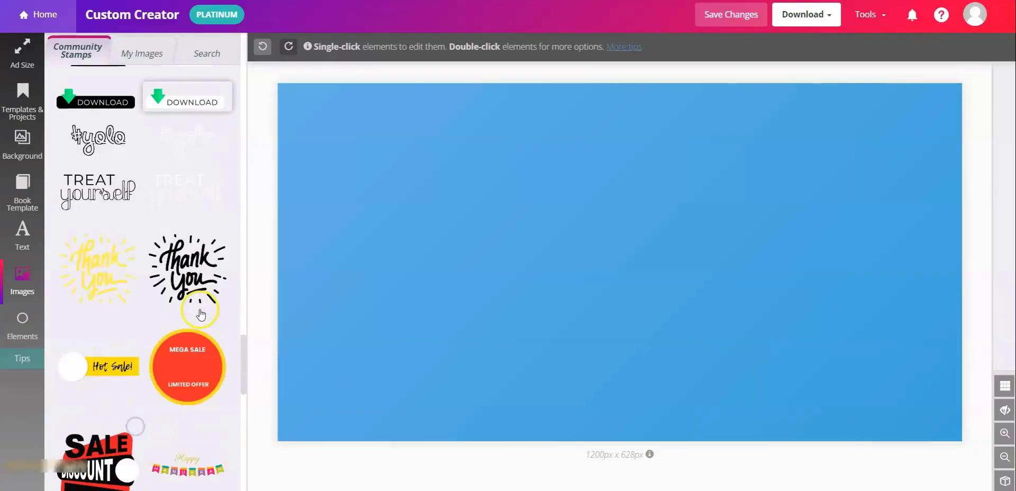
pyautogui.scroll(-8, 200, 315)
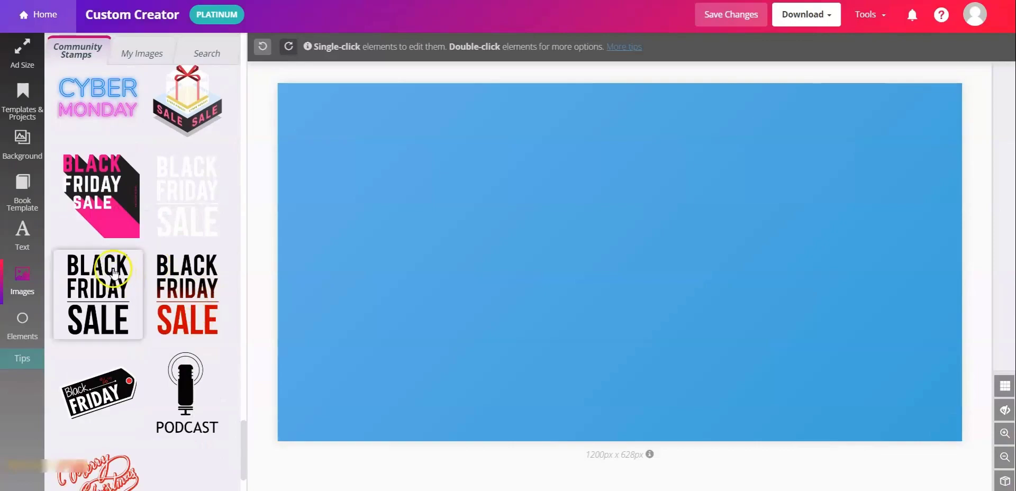
# Add the Black Friday Sale stamp and enlarge it across the canvas's left half
pyautogui.click(93, 285)
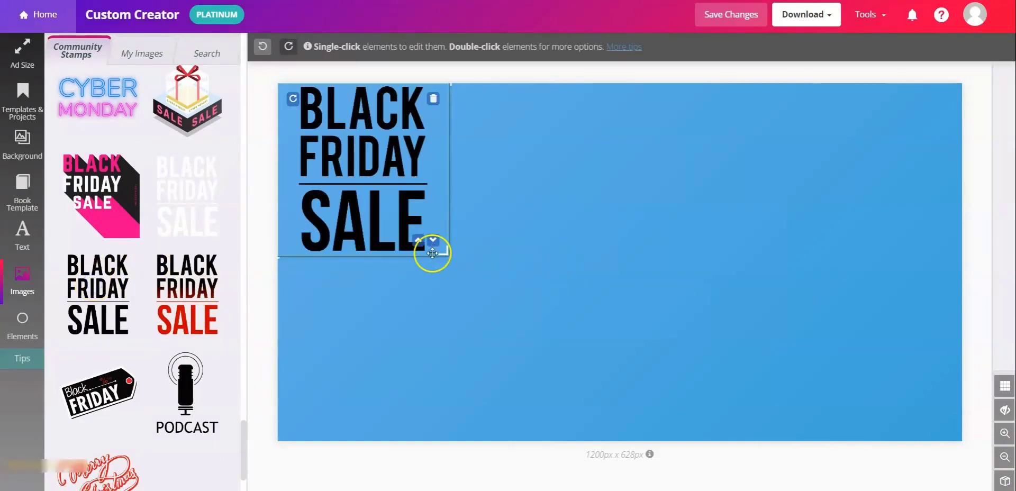
pyautogui.moveTo(445, 252); pyautogui.dragTo(627, 430)
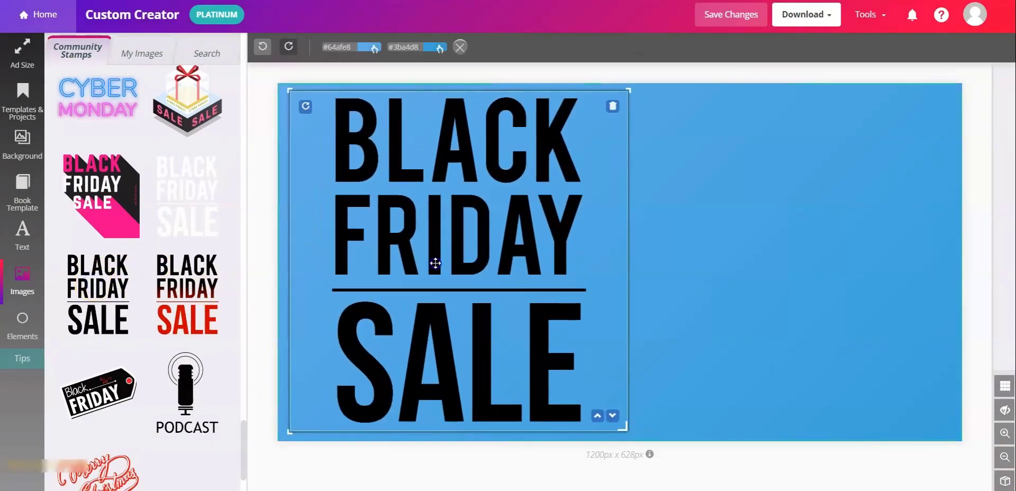
pyautogui.click(430, 258)
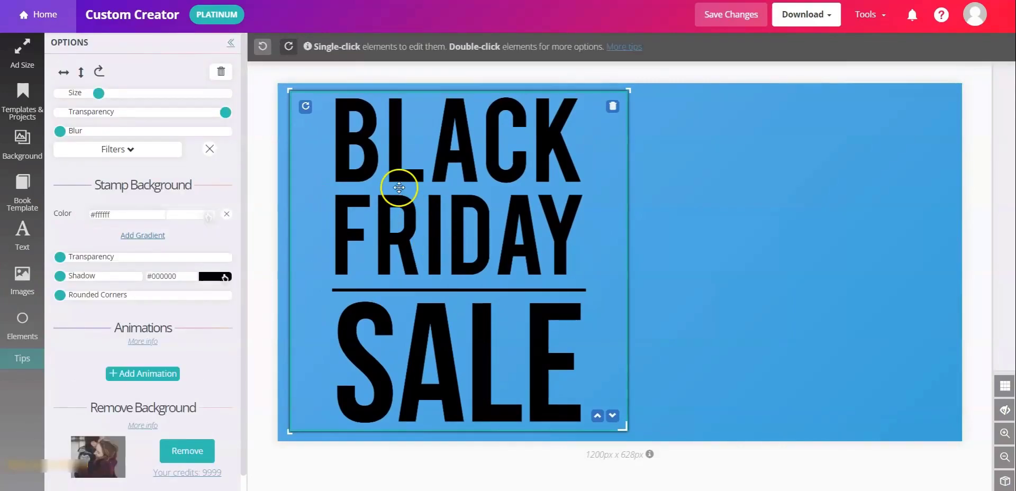
# Preview several filters on the stamp, then remove all filters to leave it solid black
pyautogui.click(127, 150)
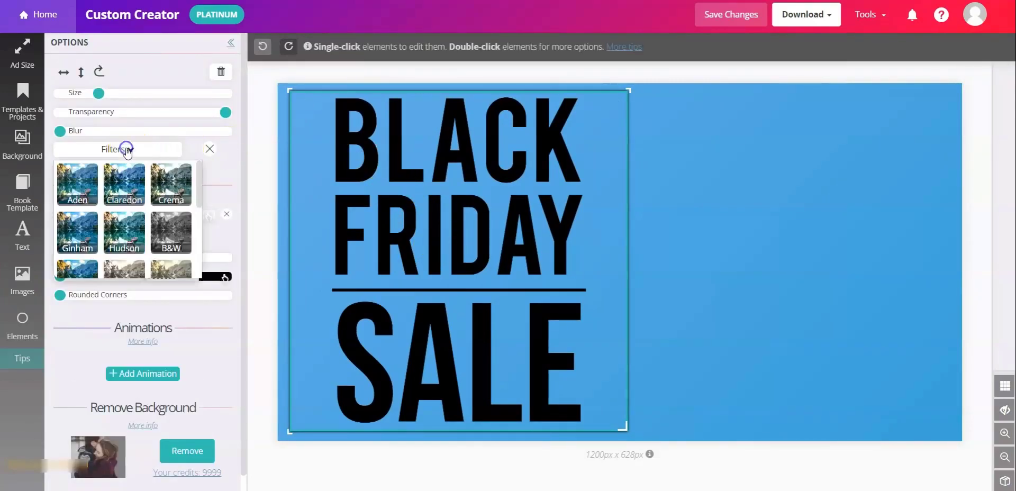
pyautogui.scroll(-3, 127, 196)
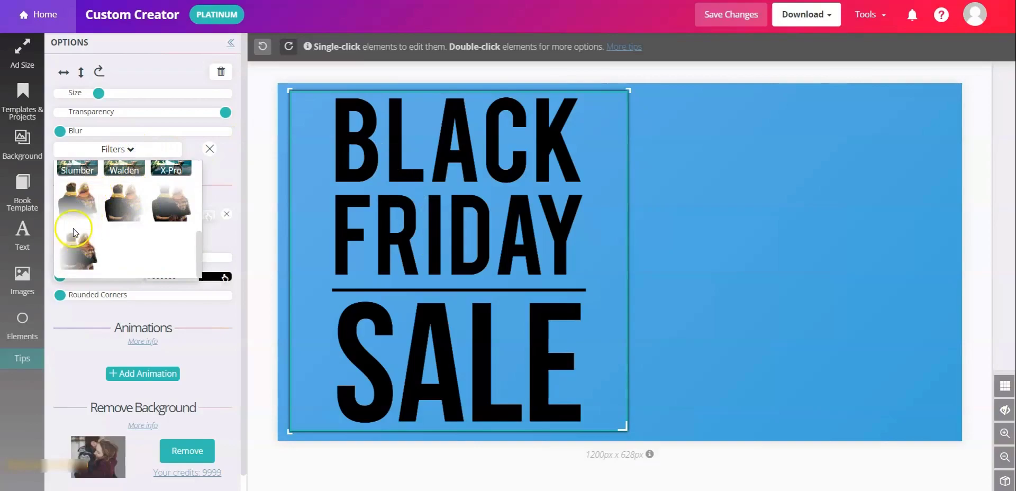
pyautogui.click(78, 252)
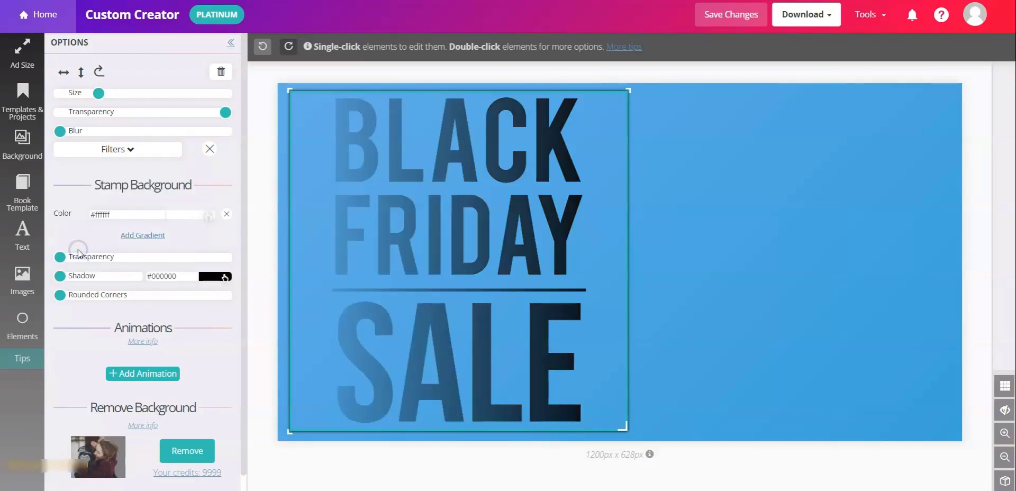
pyautogui.click(132, 150)
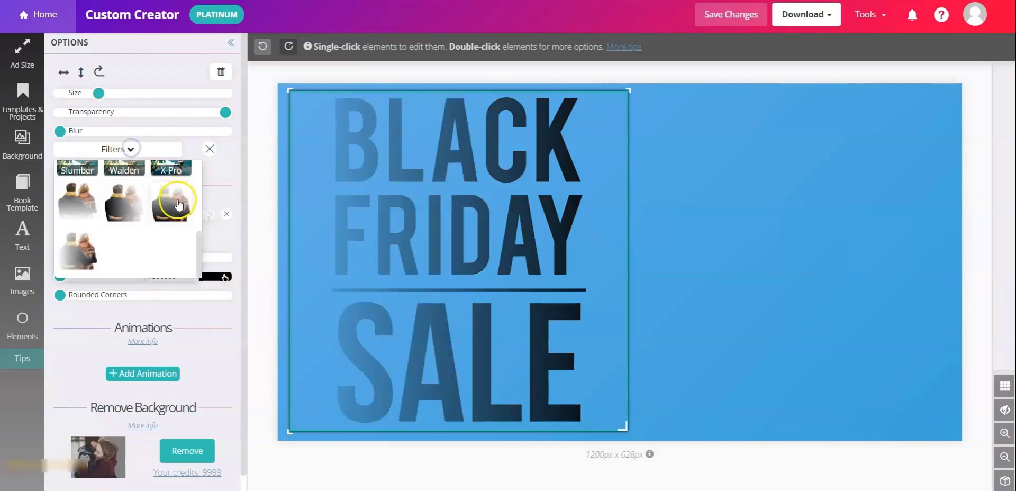
pyautogui.click(176, 197)
pyautogui.click(154, 148)
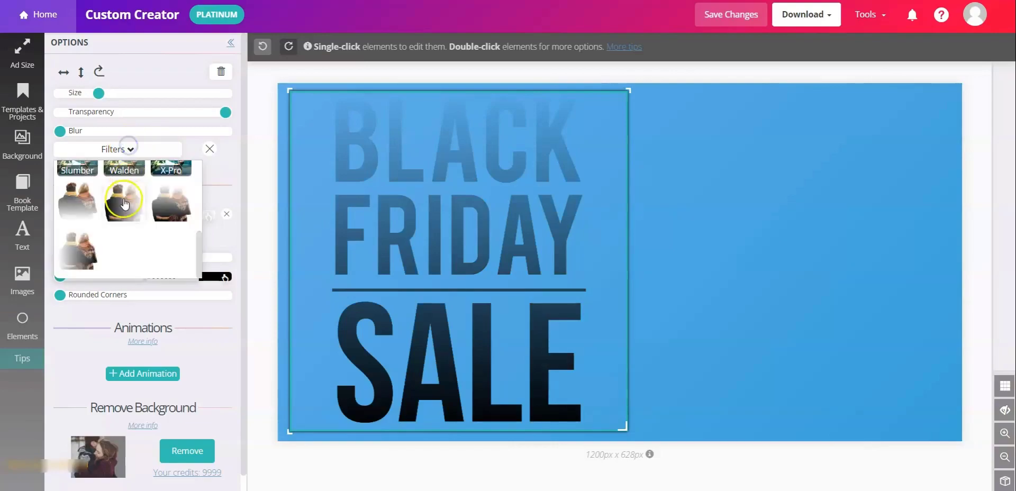
pyautogui.click(122, 202)
pyautogui.click(135, 150)
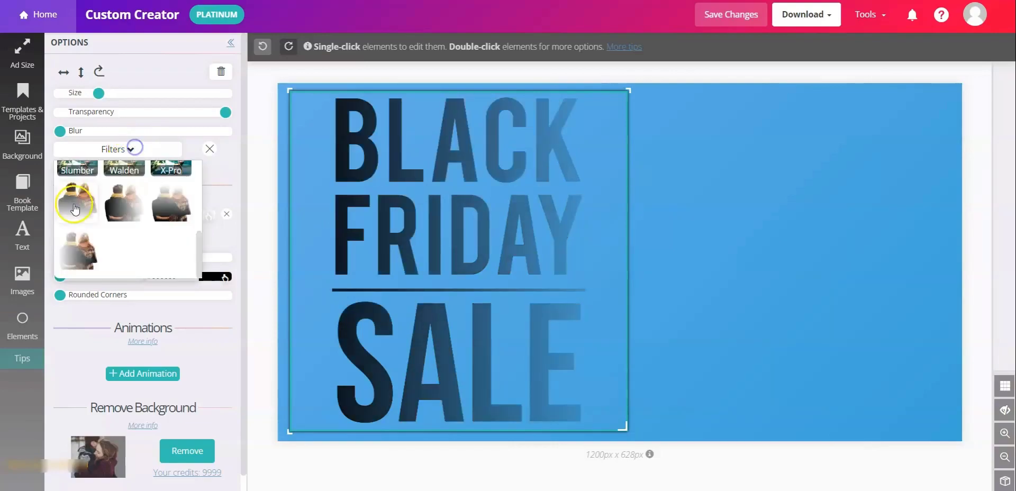
pyautogui.click(74, 203)
pyautogui.click(139, 154)
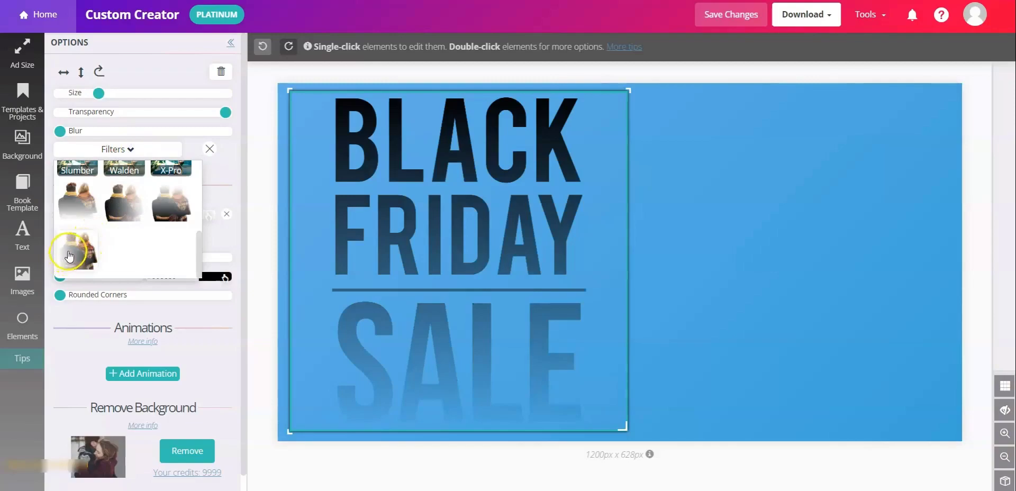
pyautogui.click(73, 243)
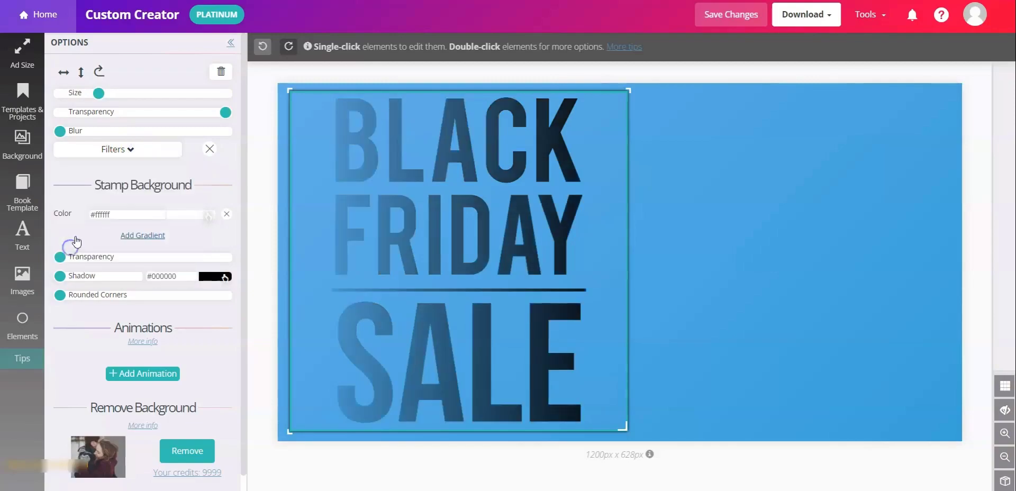
pyautogui.click(209, 149)
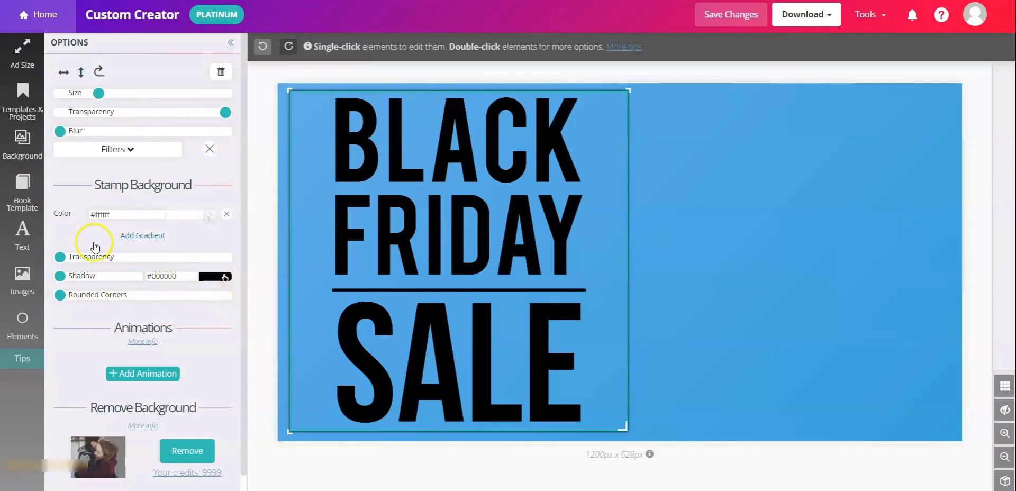
pyautogui.click(22, 278)
# Add the hello Summer stamp, enlarge it and move it toward the canvas centre
pyautogui.scroll(-3, 181, 261)
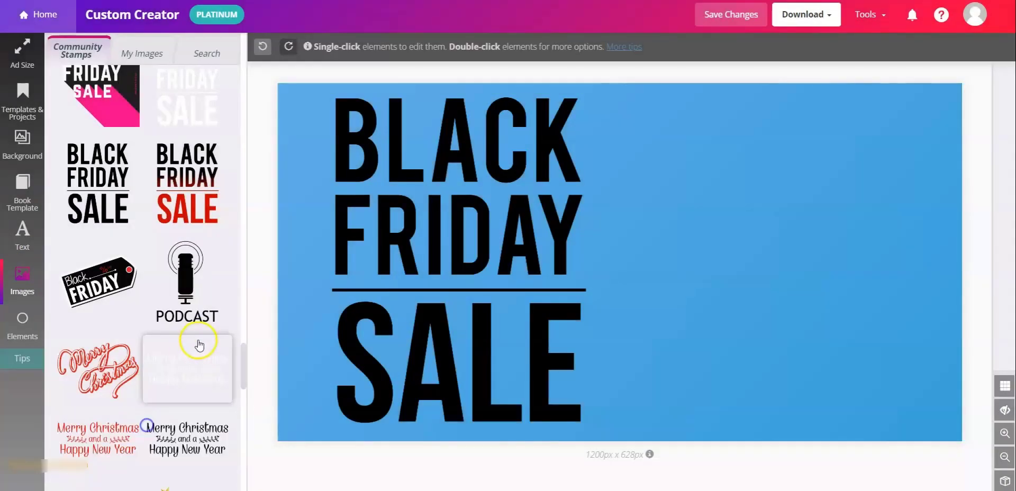
pyautogui.scroll(-10, 198, 345)
pyautogui.click(98, 370)
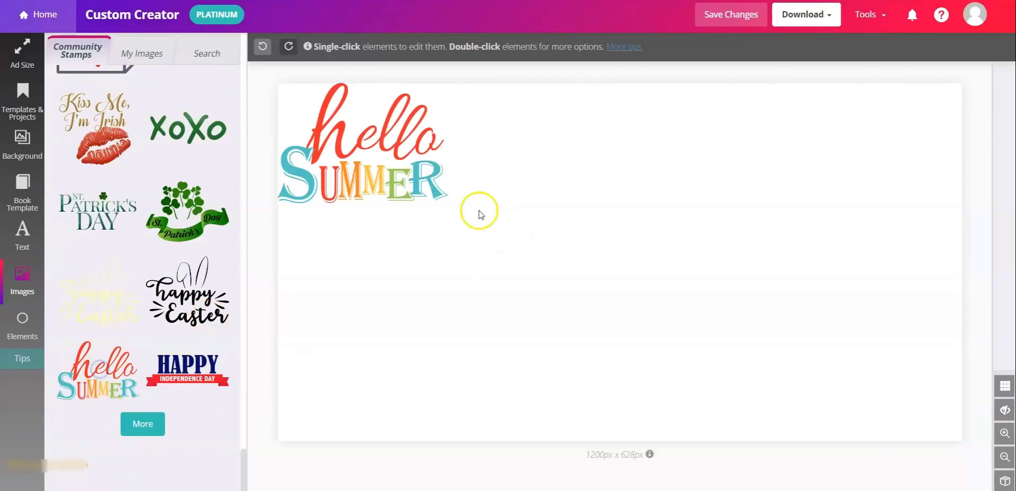
pyautogui.moveTo(439, 197); pyautogui.dragTo(784, 346)
pyautogui.moveTo(409, 226); pyautogui.dragTo(454, 260)
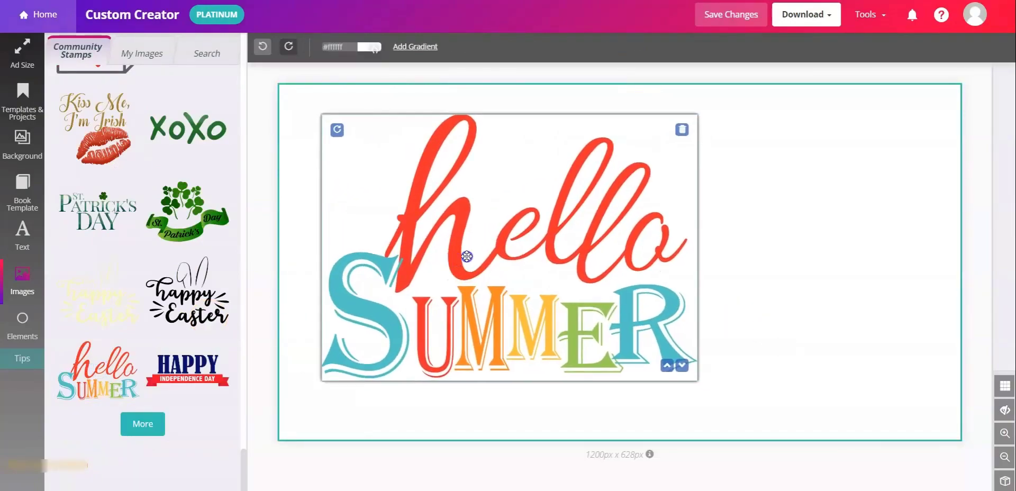
# Try the Aden filter and a few others on the stamp, then remove the filters
pyautogui.click(467, 256)
pyautogui.click(132, 150)
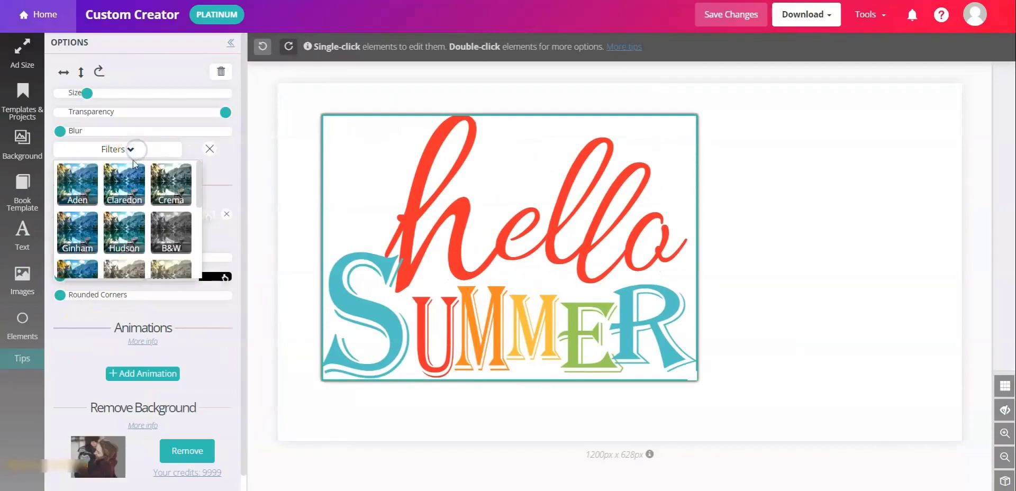
pyautogui.click(73, 186)
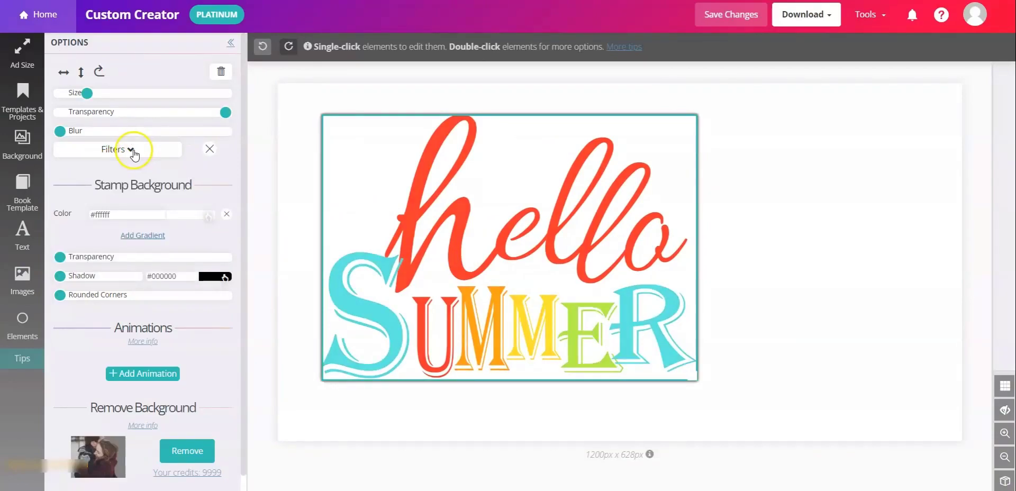
pyautogui.click(133, 153)
pyautogui.click(136, 166)
pyautogui.click(134, 150)
pyautogui.click(158, 227)
pyautogui.click(145, 150)
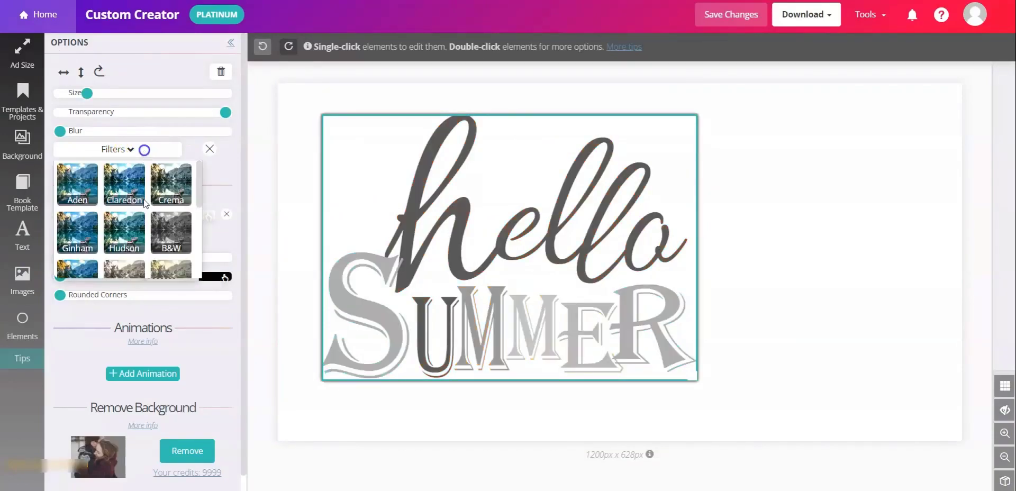
pyautogui.click(210, 149)
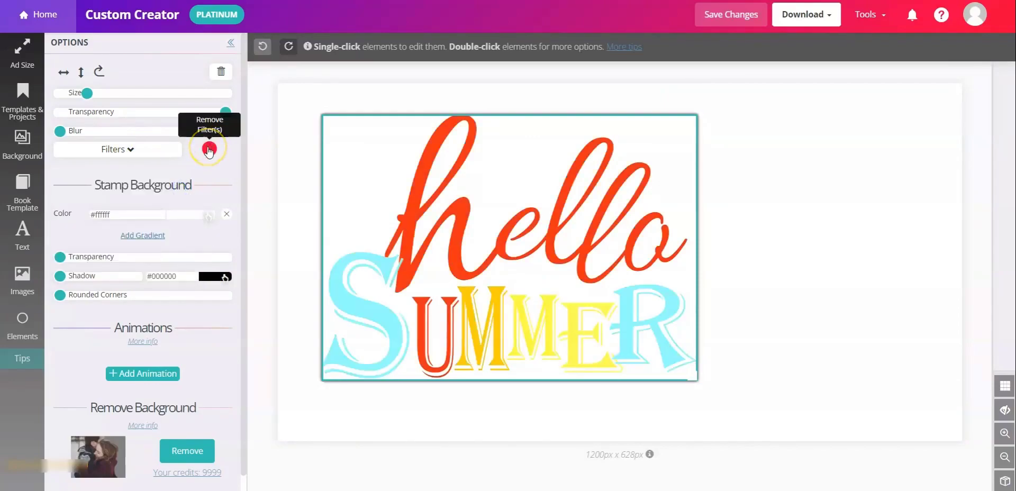
# Replace the hello Summer stamp with the HELLO, I'M name tag, enlarged and moved right and down
pyautogui.moveTo(582, 162)
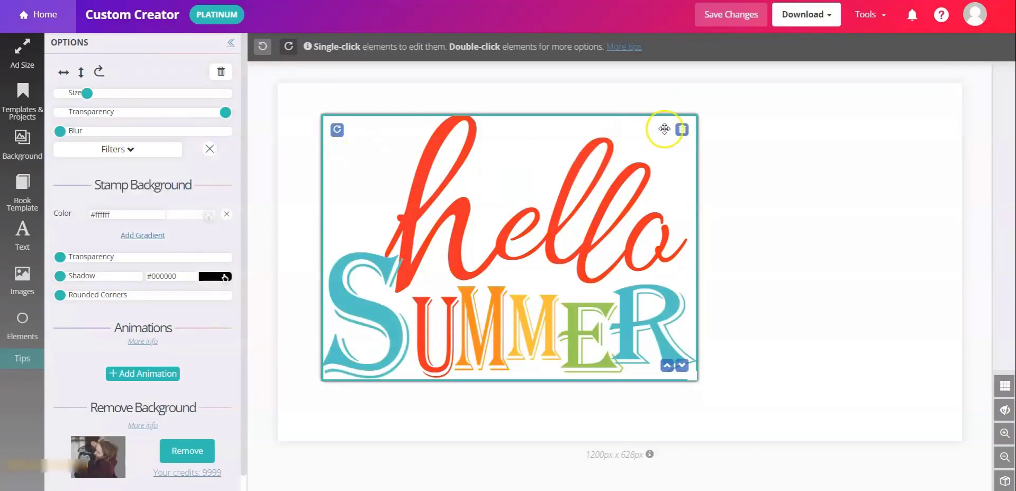
pyautogui.click(681, 131)
pyautogui.click(22, 280)
pyautogui.click(142, 423)
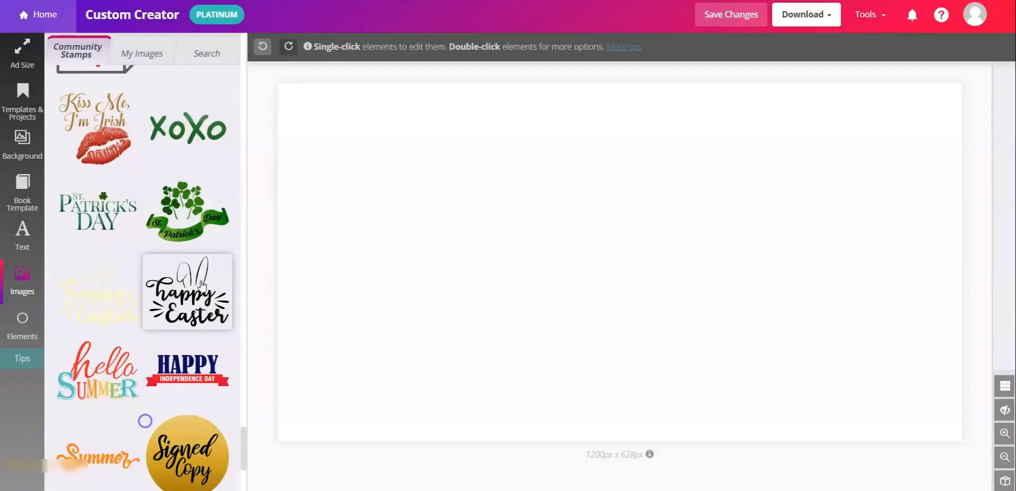
pyautogui.scroll(-4, 148, 397)
pyautogui.click(105, 377)
pyautogui.moveTo(443, 169); pyautogui.dragTo(735, 331)
pyautogui.moveTo(522, 185); pyautogui.dragTo(553, 232)
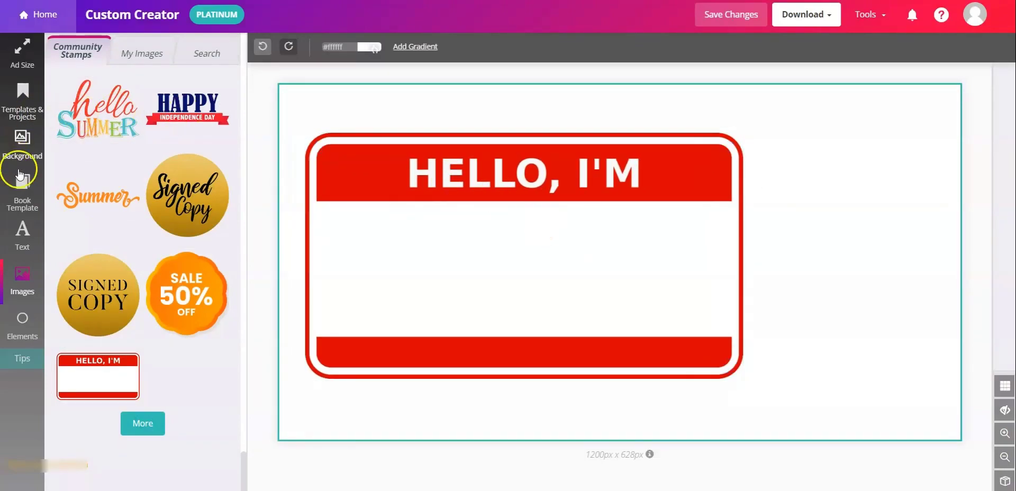
# Add a text box reading 'Your Favorite Mystery Writer' and move it into the tag's white area
pyautogui.click(22, 240)
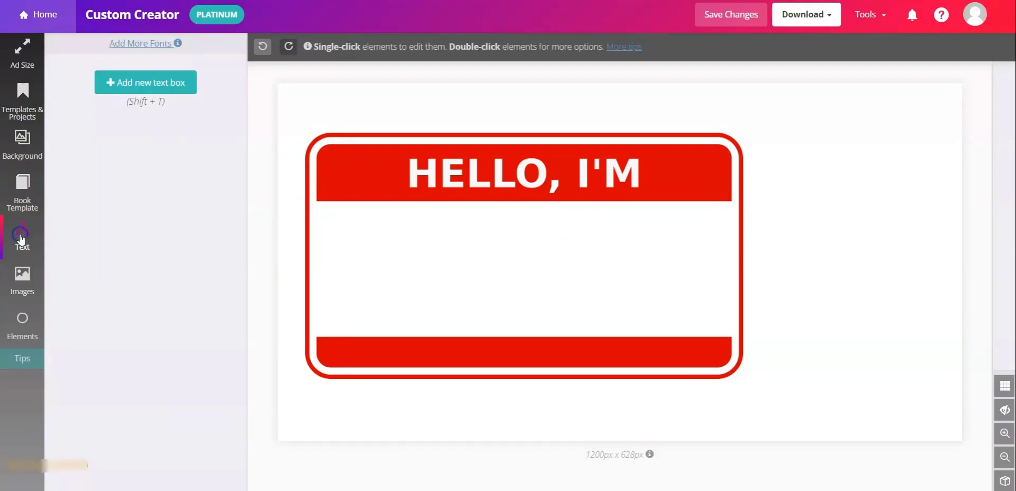
pyautogui.click(113, 84)
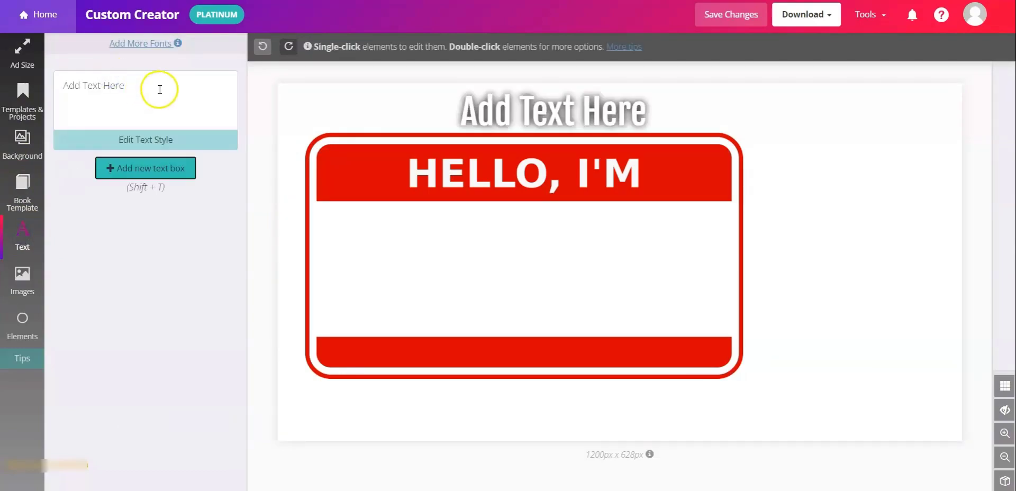
pyautogui.moveTo(157, 87); pyautogui.dragTo(82, 86)
pyautogui.write('Your Favorite Mystery Writer')
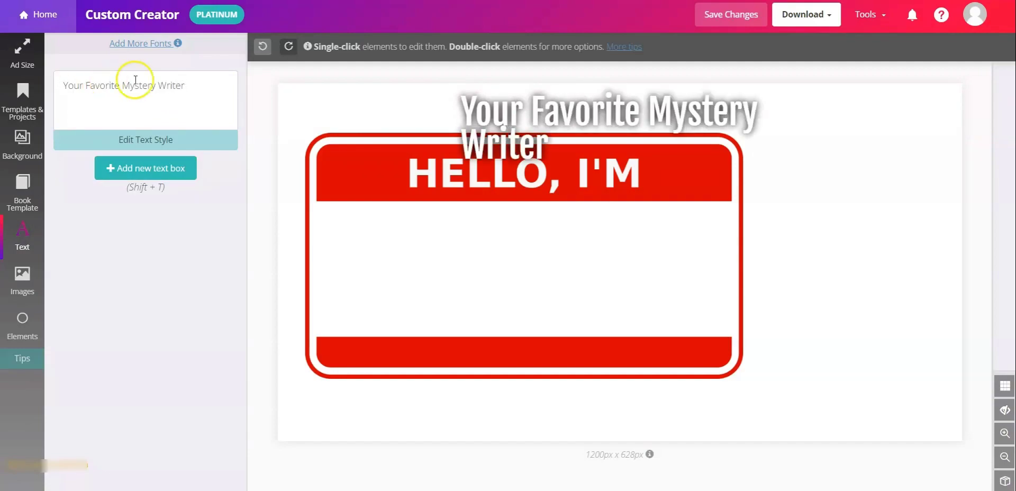
pyautogui.click(574, 121)
pyautogui.moveTo(573, 120); pyautogui.dragTo(487, 259)
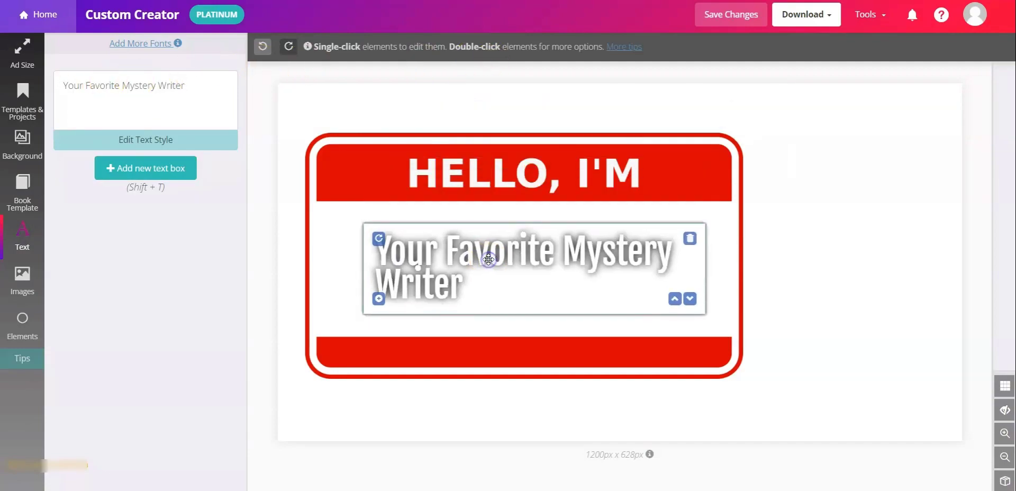
pyautogui.click(483, 274)
# Filter Add More Fonts to handwritten and save Norican, Nanum Brush Script and Sue Ellen Francisco
pyautogui.click(119, 173)
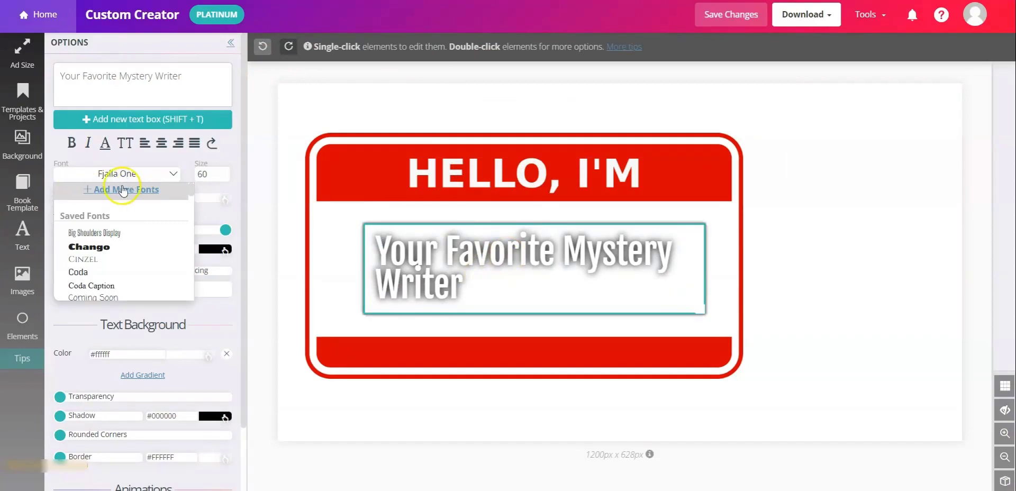
pyautogui.click(128, 190)
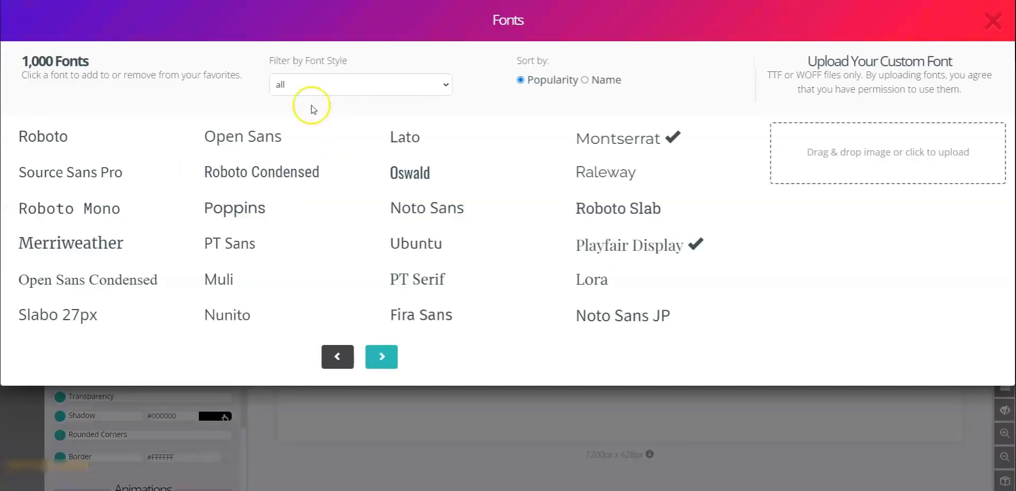
pyautogui.click(320, 84)
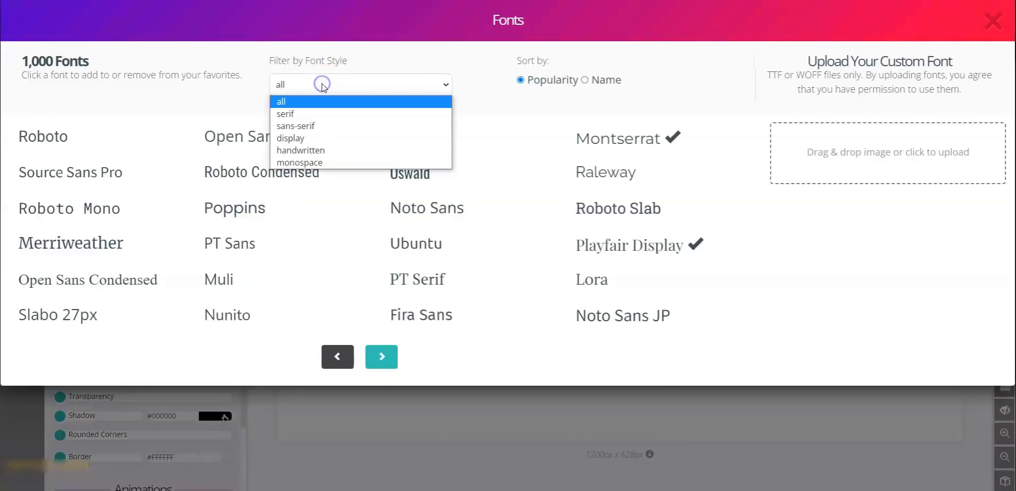
pyautogui.click(301, 150)
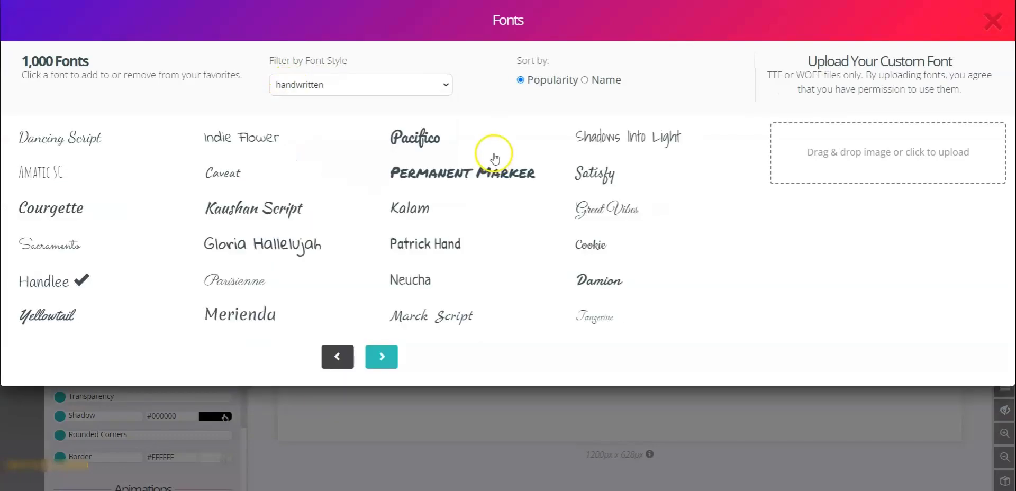
pyautogui.click(381, 357)
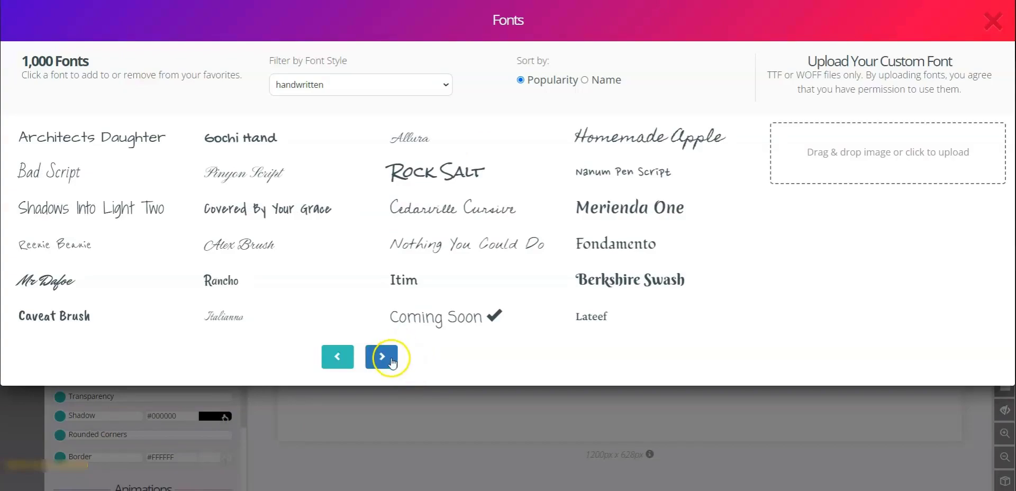
pyautogui.click(392, 362)
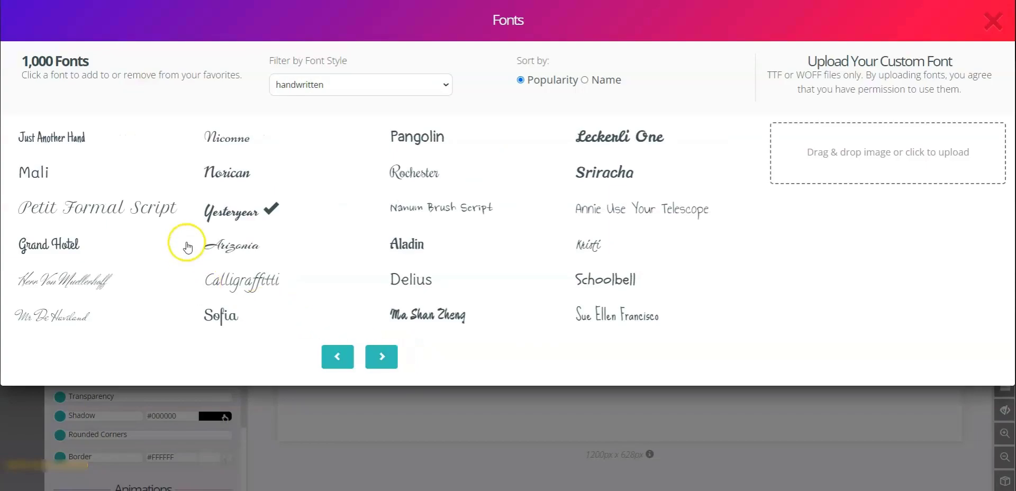
pyautogui.click(237, 174)
pyautogui.click(472, 209)
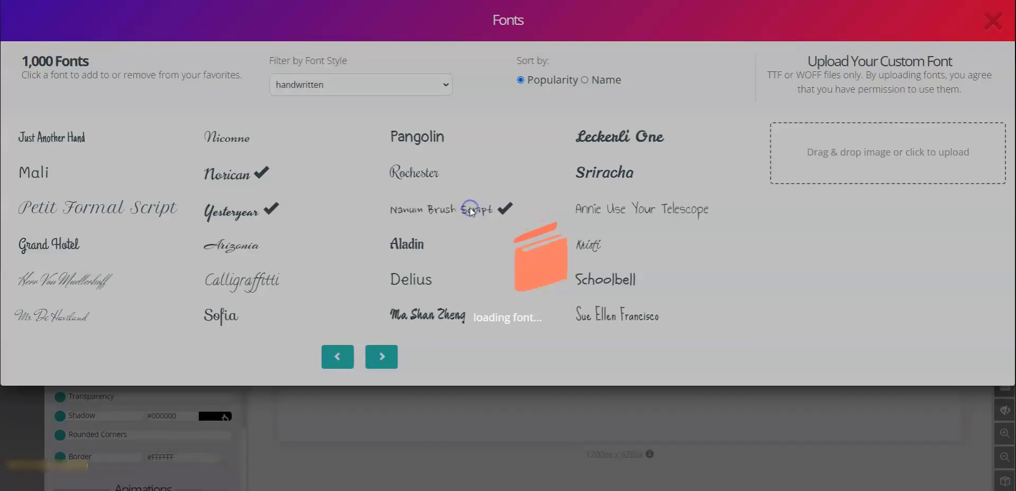
pyautogui.click(604, 317)
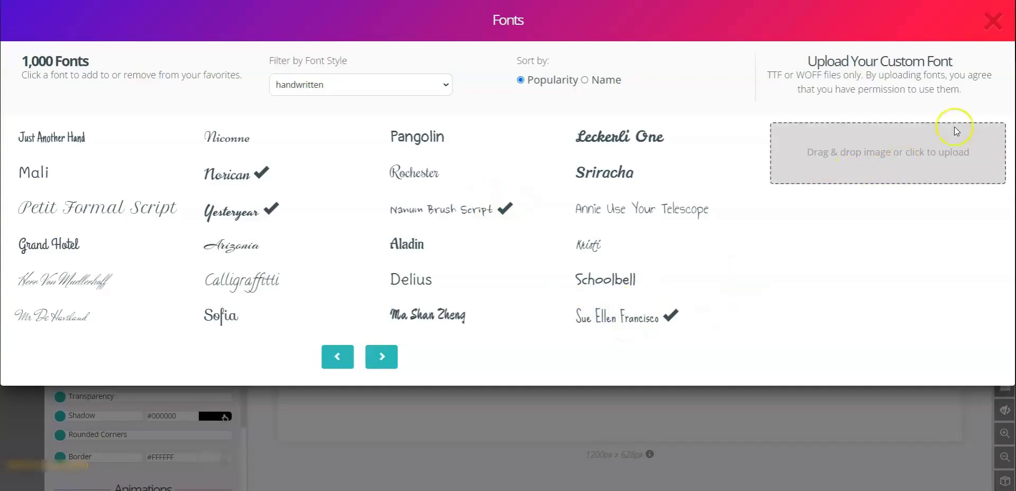
pyautogui.click(994, 23)
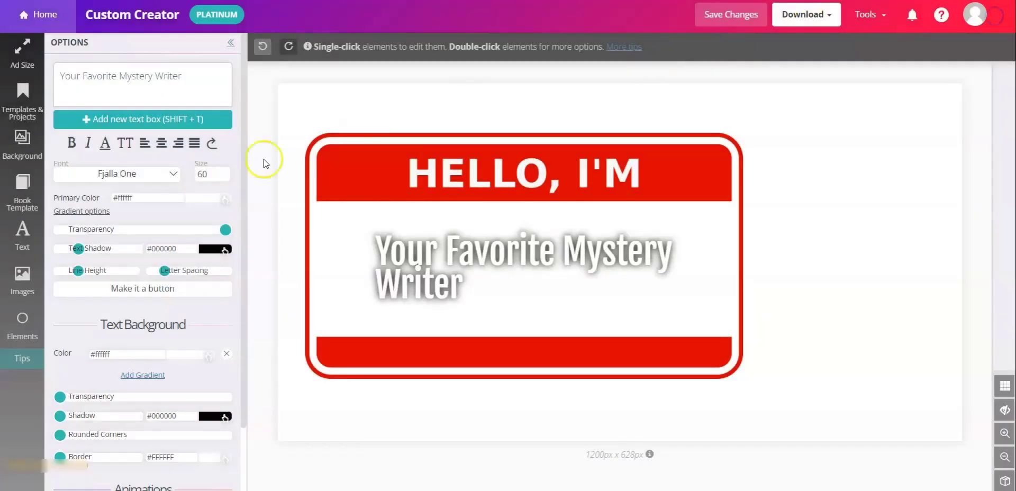
# Make the text Norican, centre-aligned, colour #121111, with its text shadow turned off
pyautogui.click(133, 174)
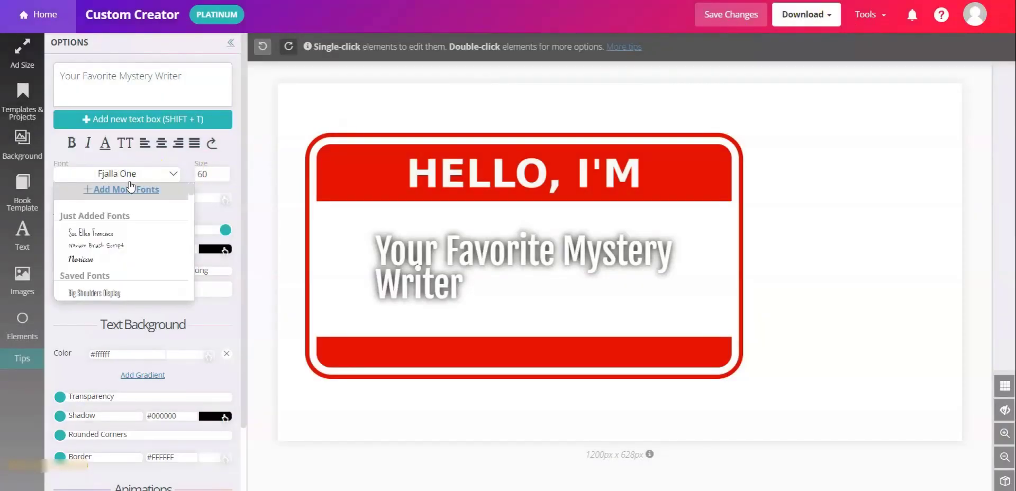
pyautogui.click(80, 260)
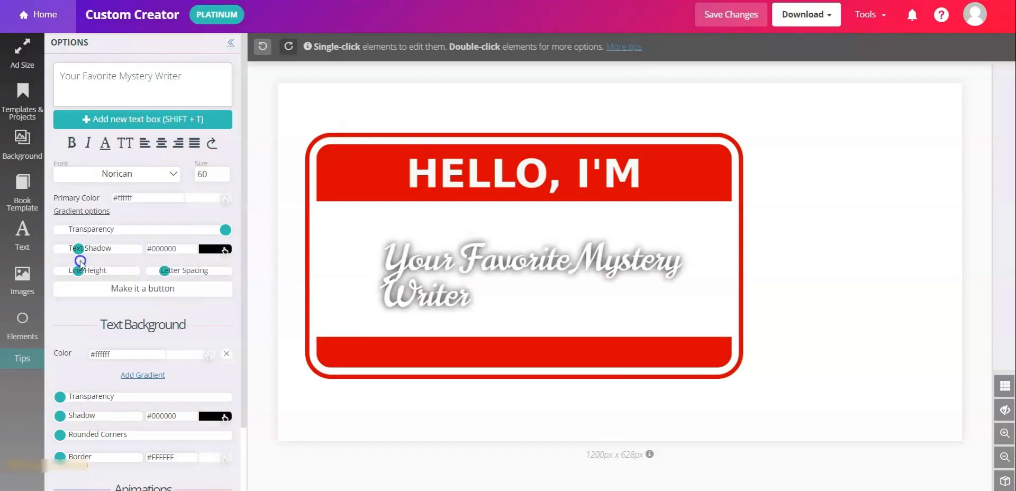
pyautogui.click(162, 143)
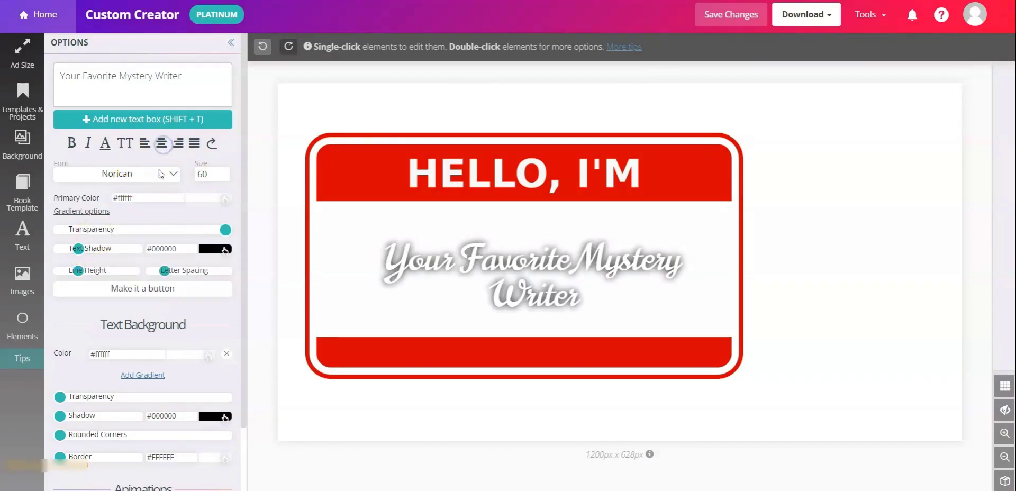
pyautogui.click(190, 199)
pyautogui.click(193, 281)
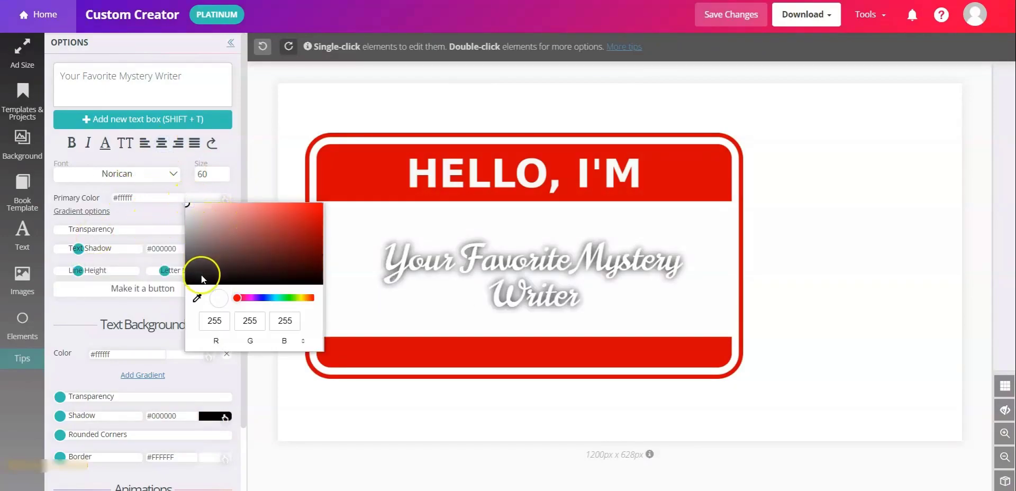
pyautogui.click(78, 248)
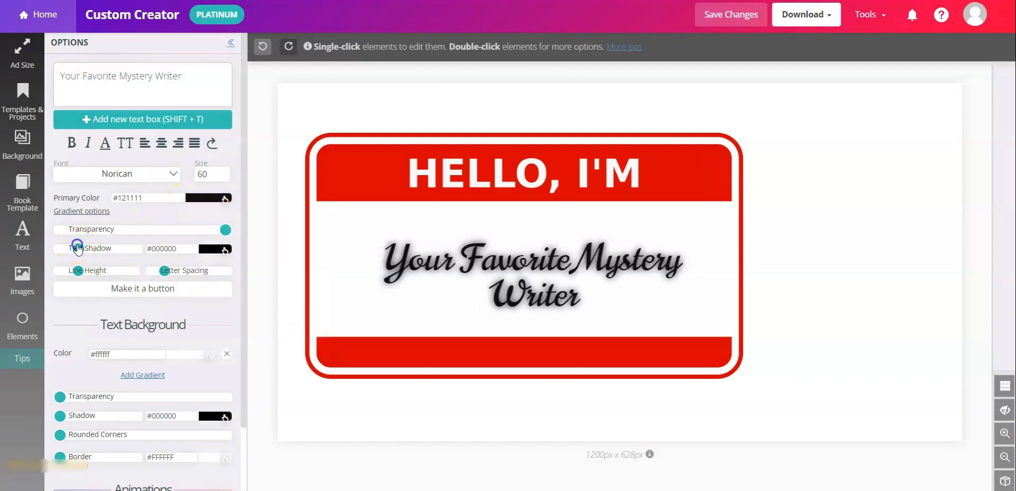
# Try Sue Ellen Francisco on the text, then settle on Nanum Brush Script
pyautogui.click(142, 180)
pyautogui.click(113, 233)
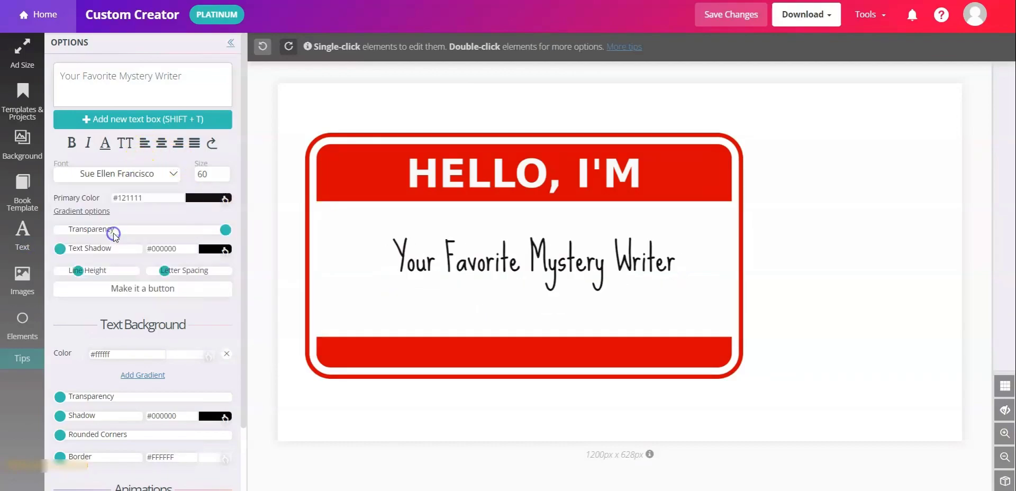
pyautogui.click(130, 172)
pyautogui.click(102, 238)
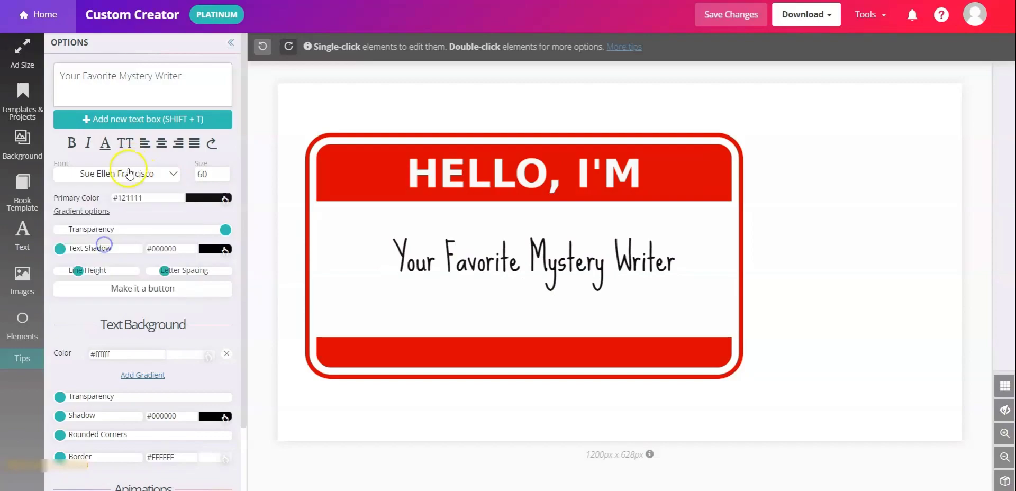
pyautogui.click(128, 169)
pyautogui.click(103, 249)
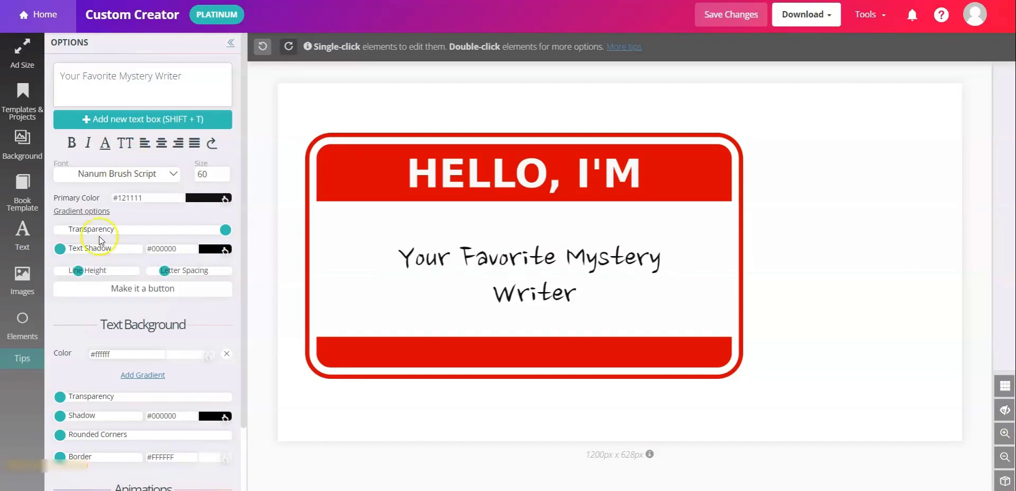